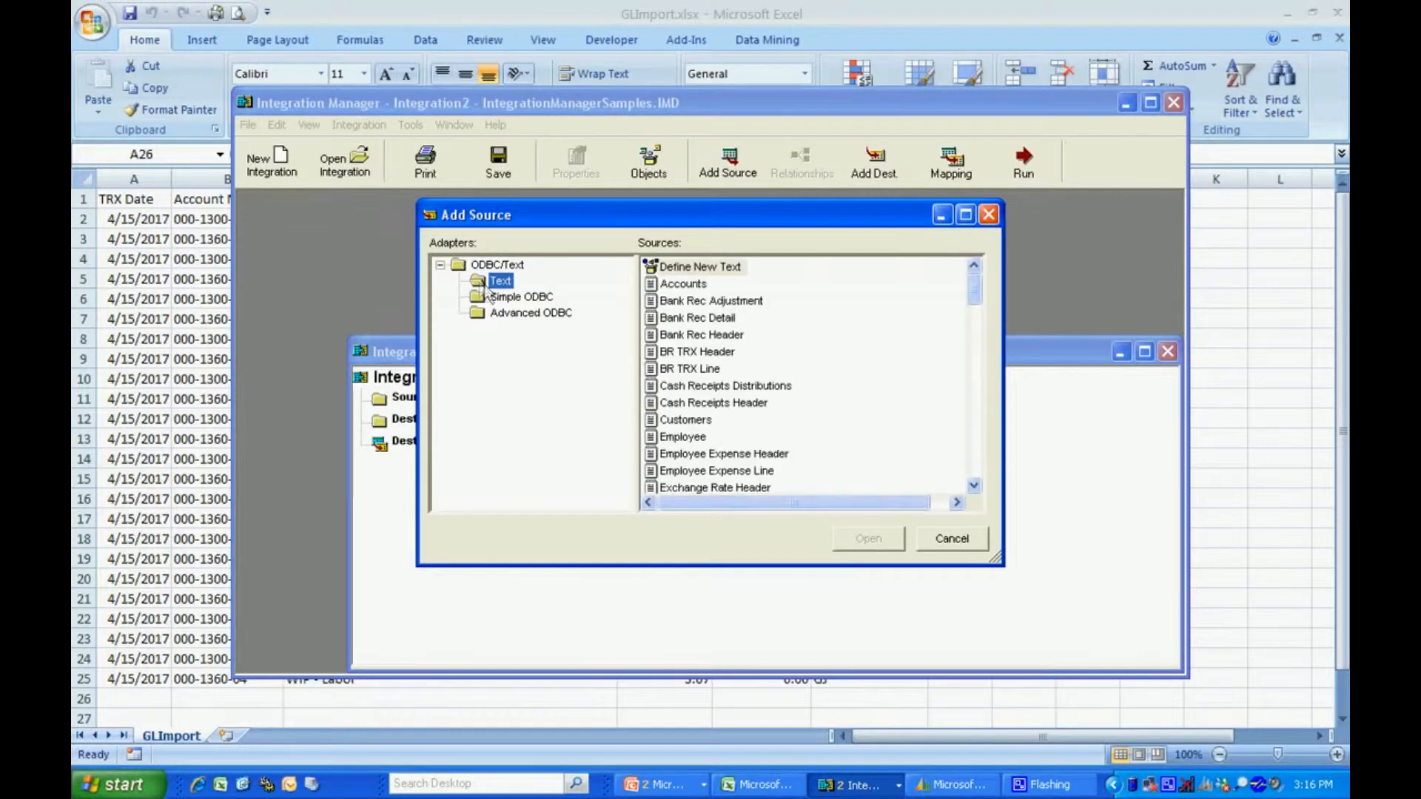
# Define a new text source named 1Header from C:\demo\GLImport.csv, with the first row containing column names
pyautogui.doubleClick(713, 268)
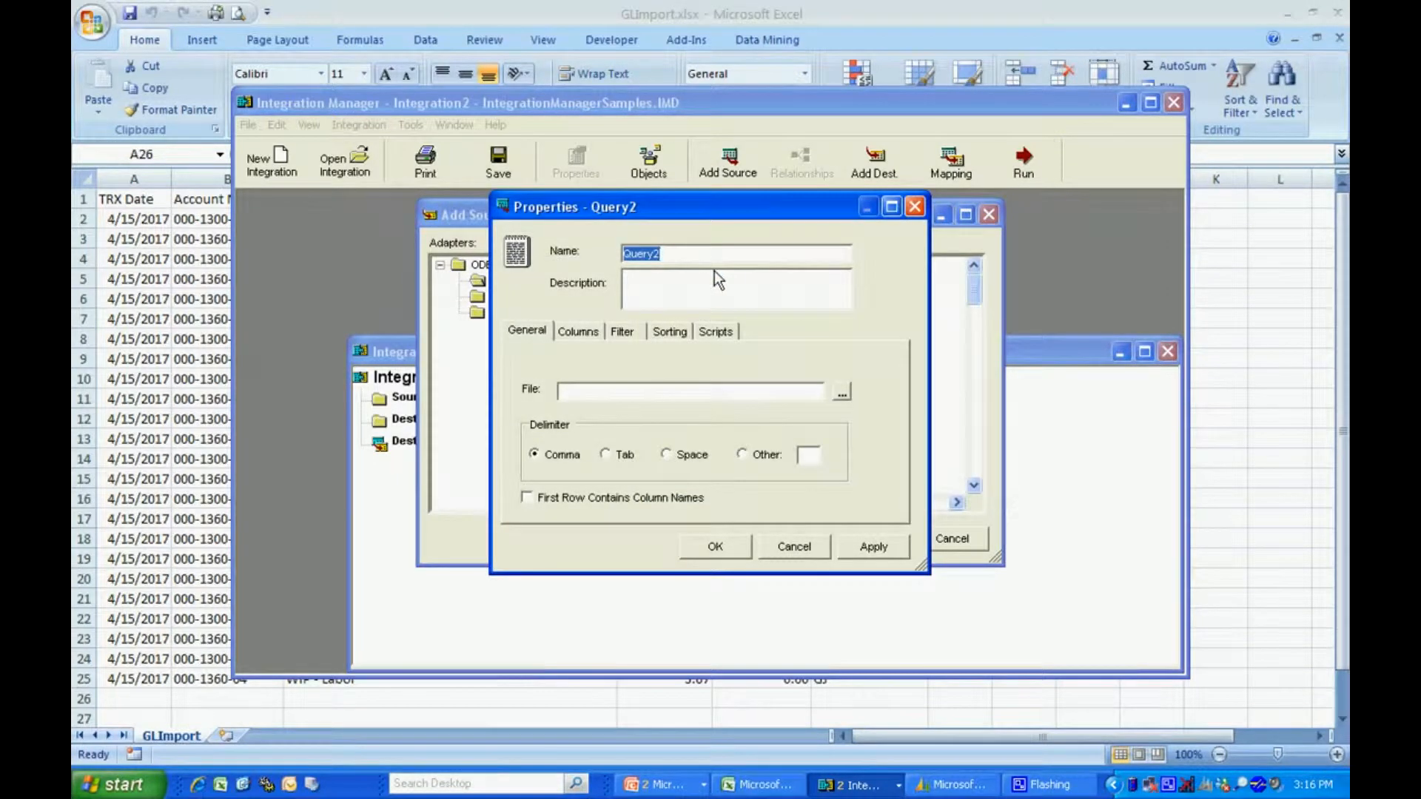
pyautogui.write('1Header')
pyautogui.click(841, 392)
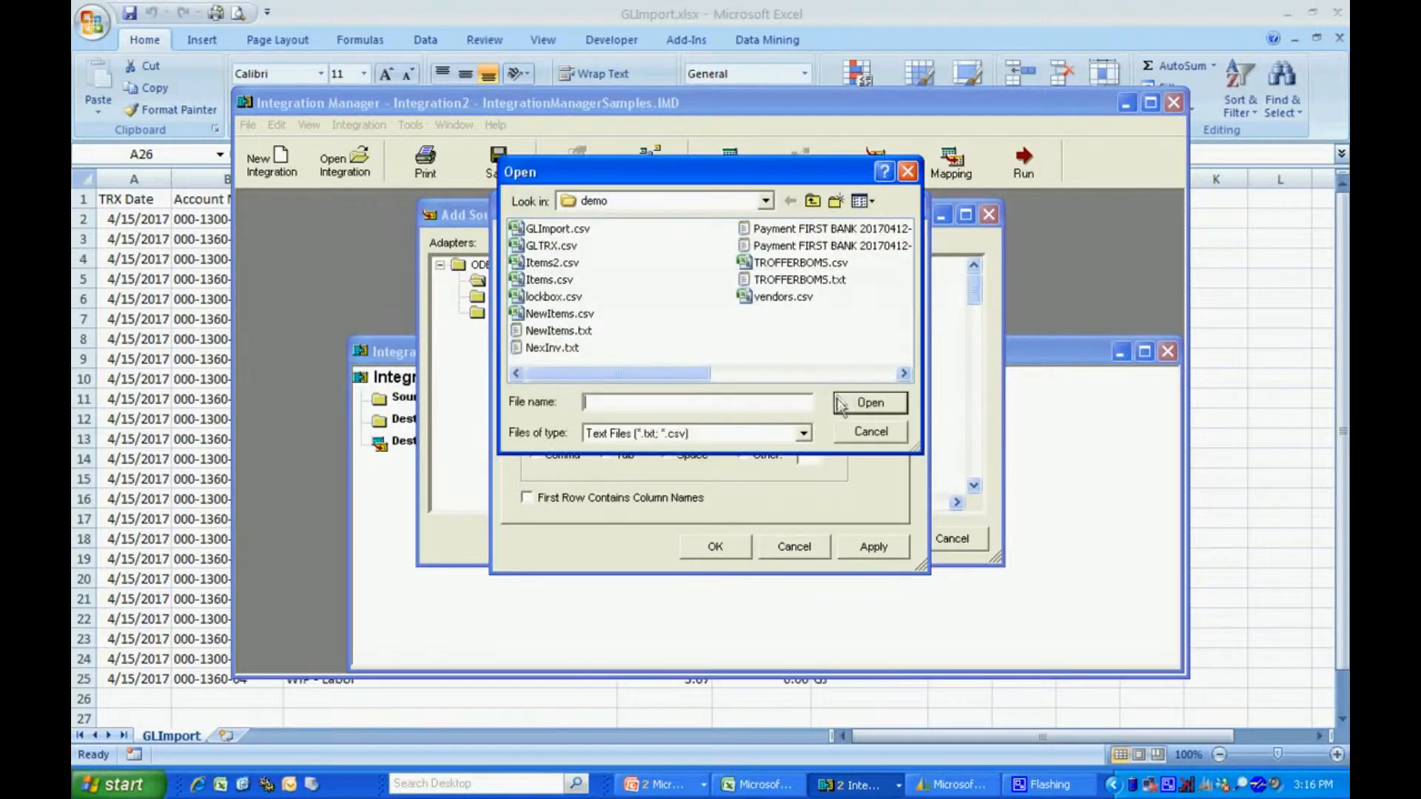
pyautogui.click(557, 229)
pyautogui.click(856, 403)
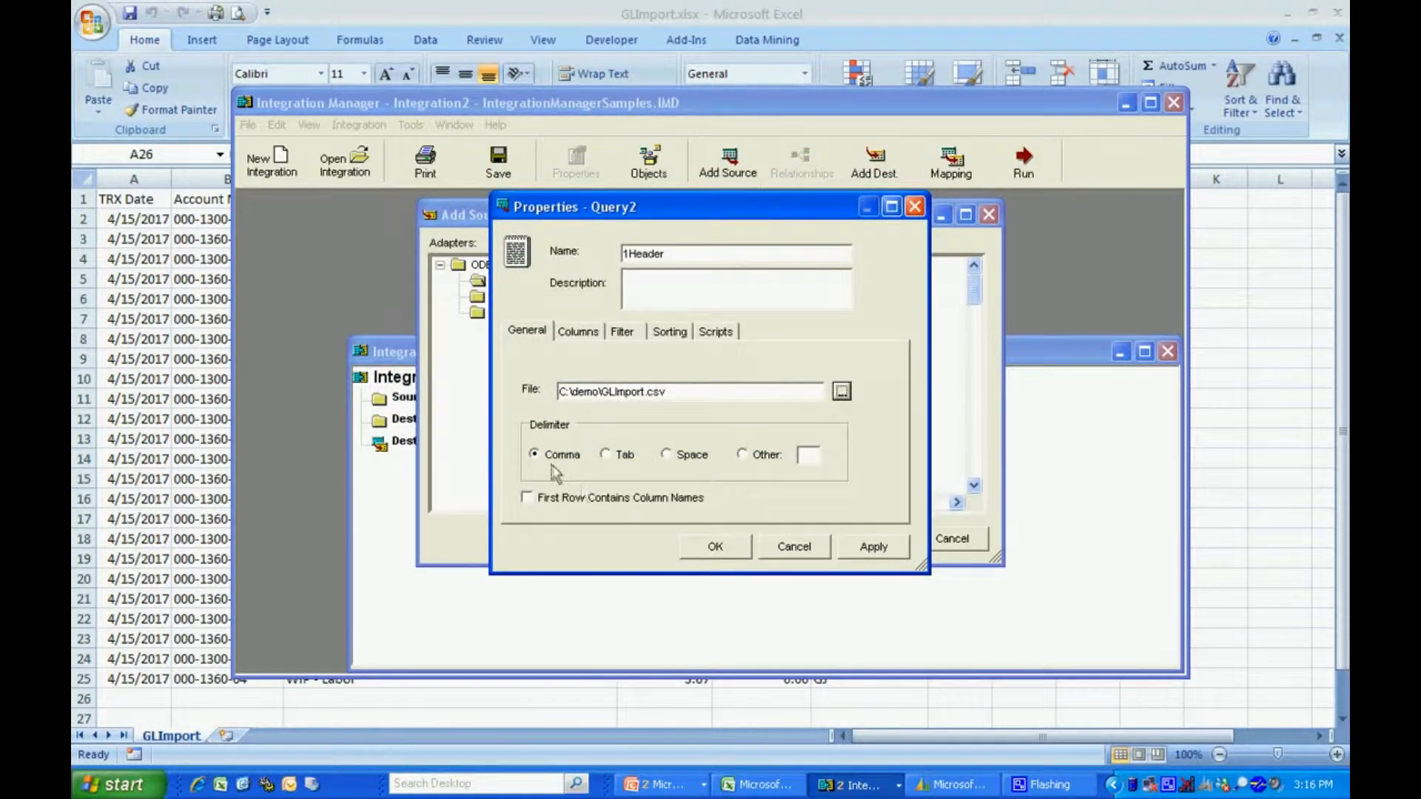
pyautogui.click(529, 498)
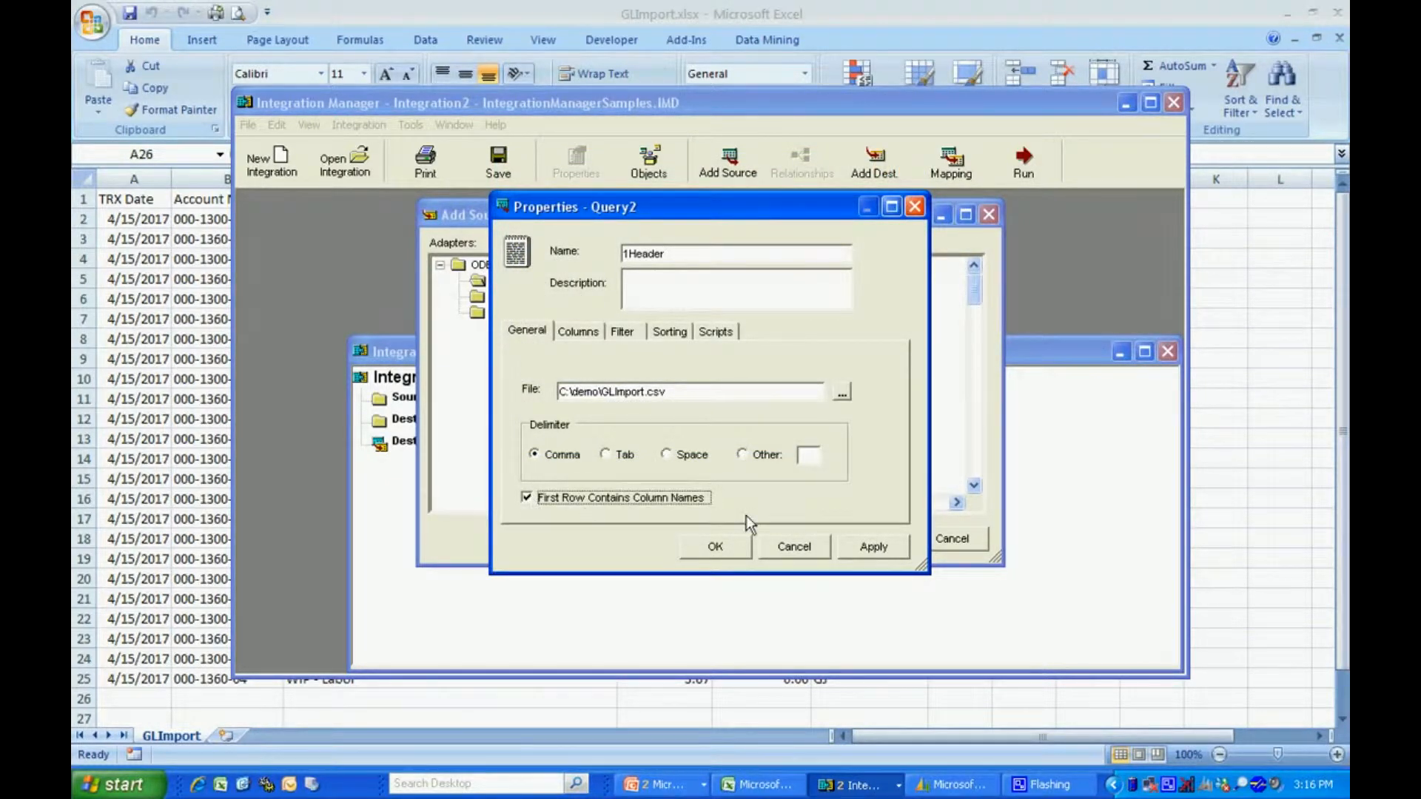
pyautogui.click(871, 548)
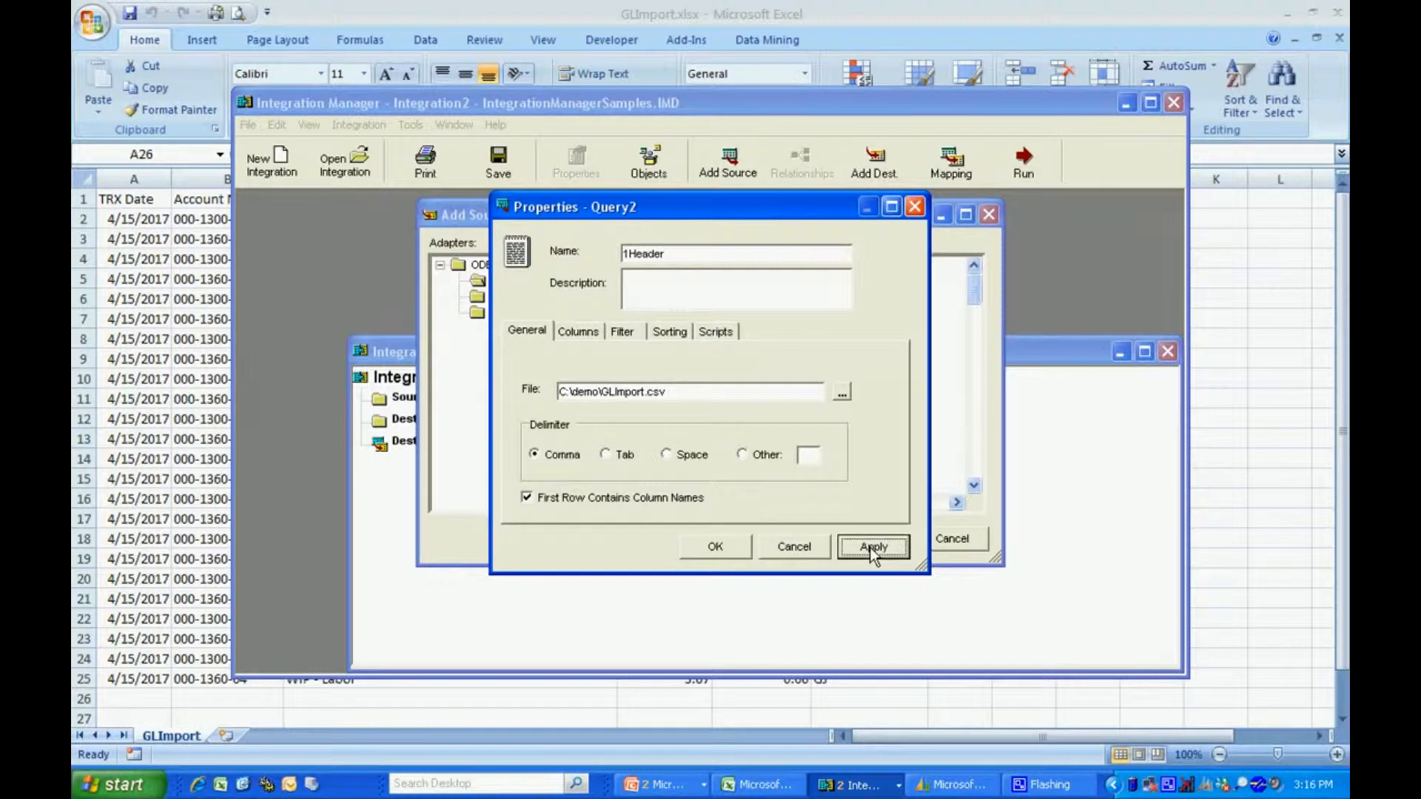
# Make TRX Date the key column of the 1Header source, group it by TRX Date, and accept the source
pyautogui.click(578, 332)
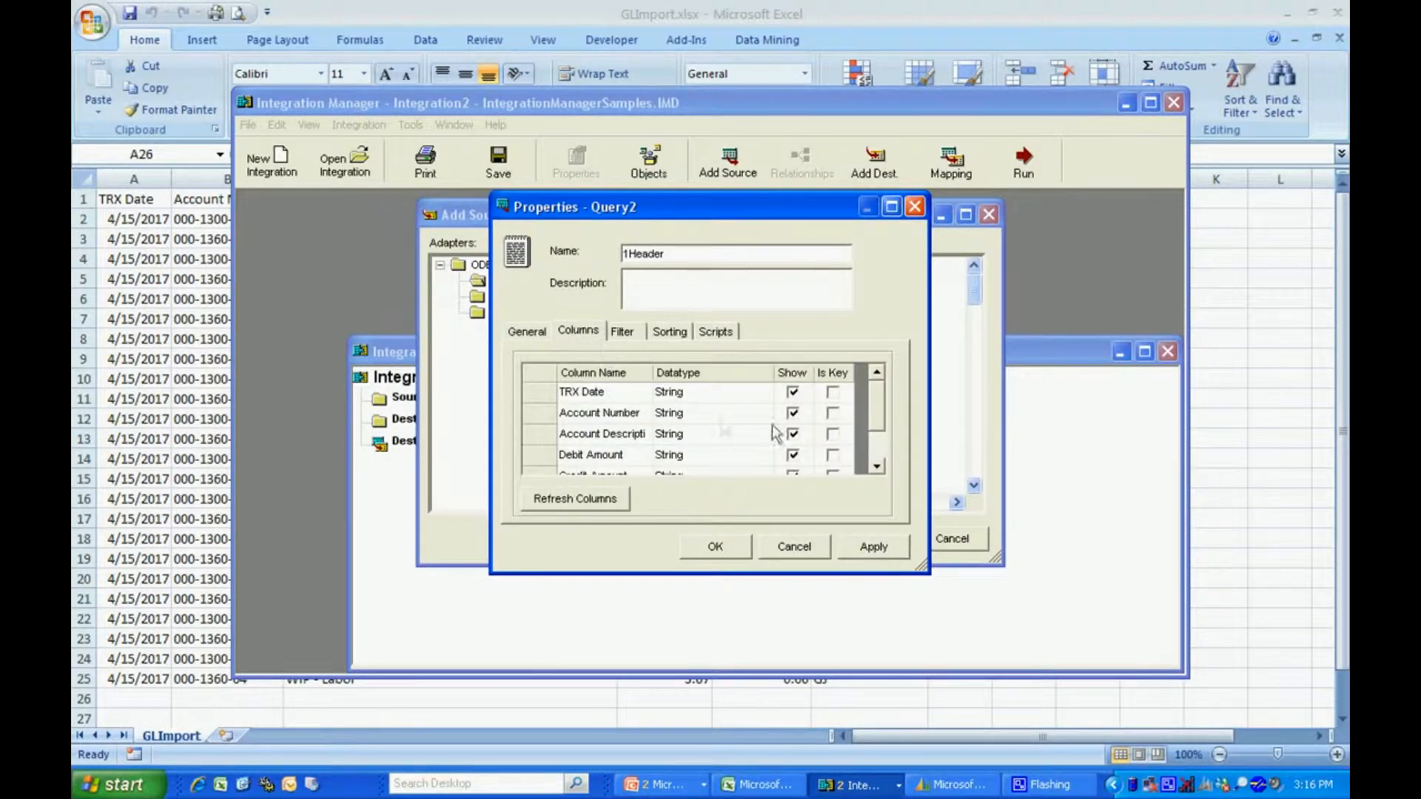
pyautogui.click(833, 393)
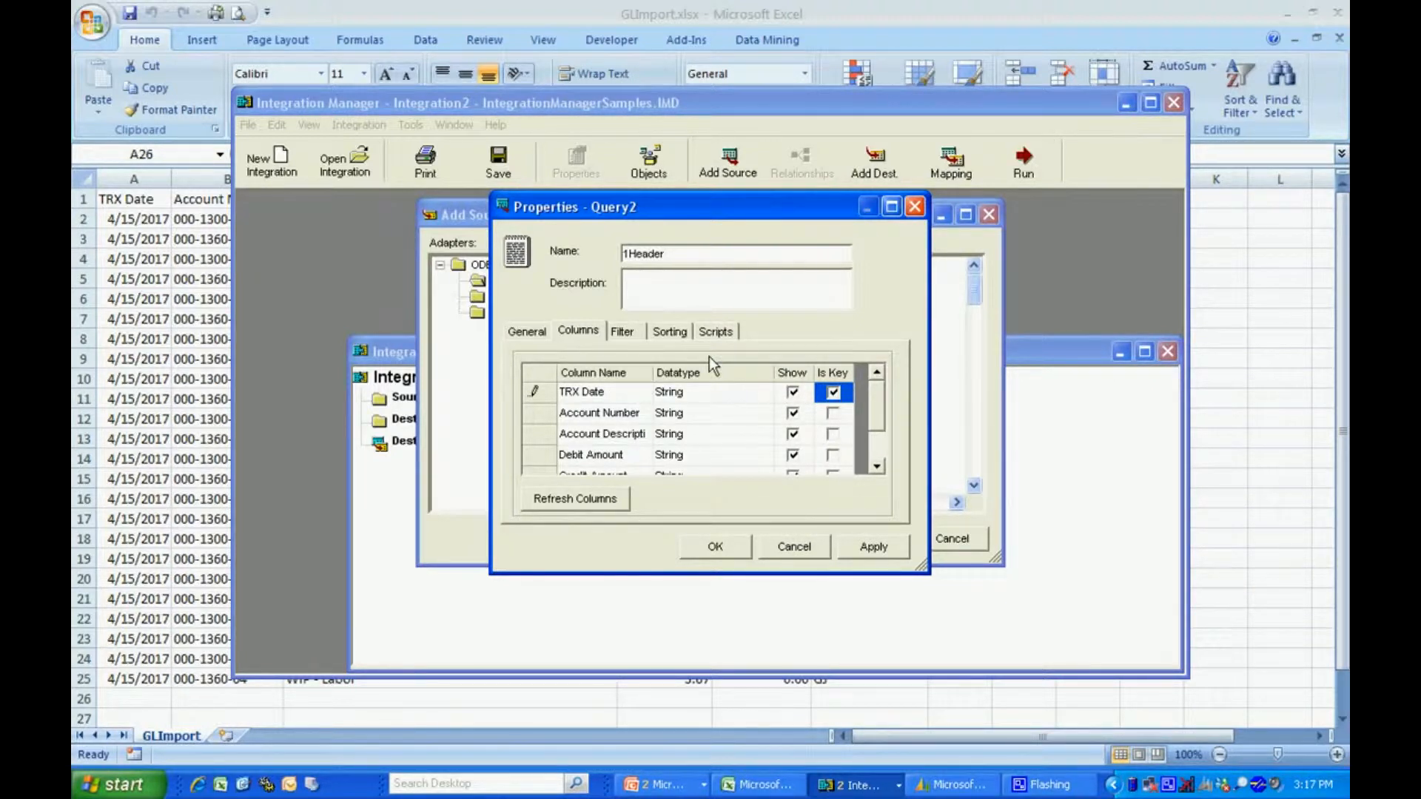
pyautogui.click(672, 333)
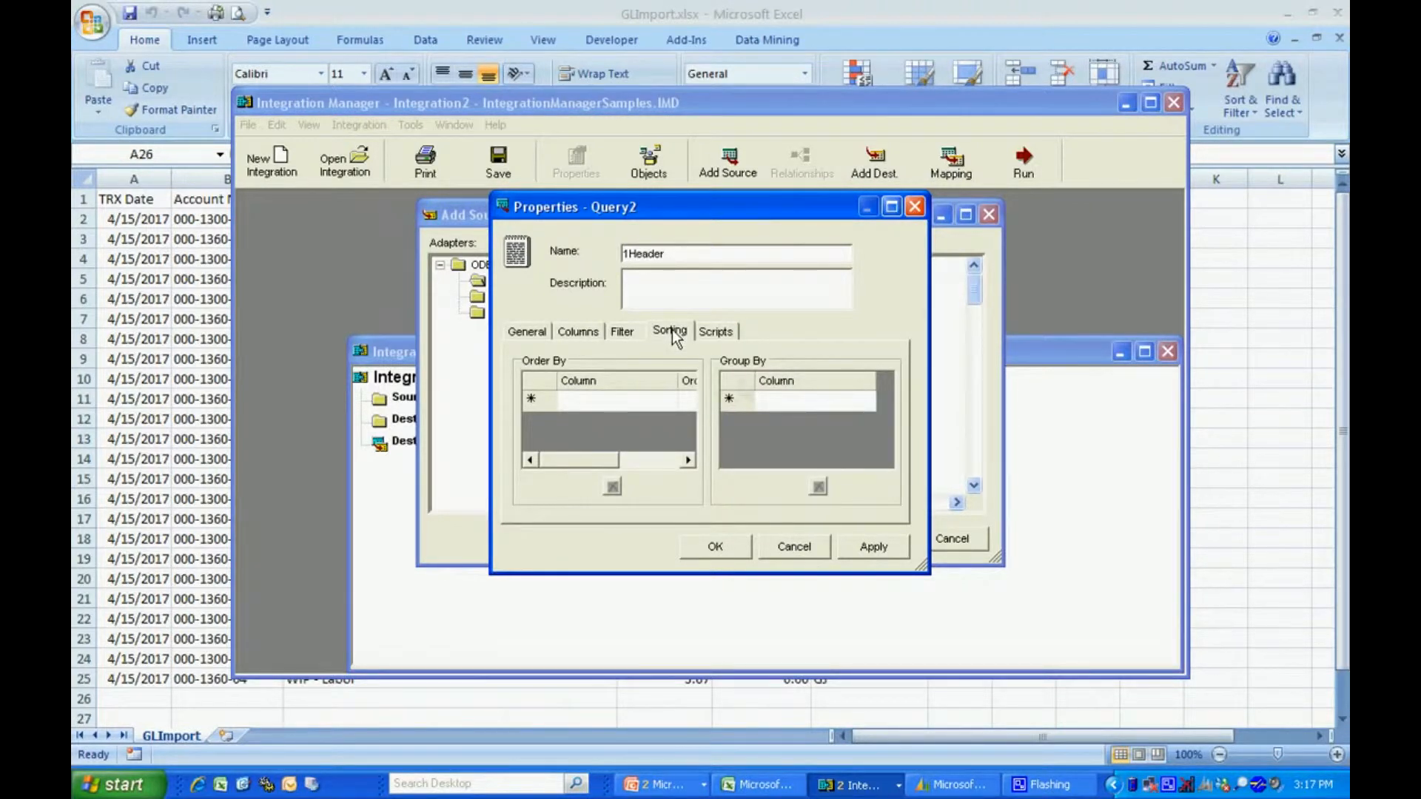
pyautogui.click(801, 403)
pyautogui.click(865, 403)
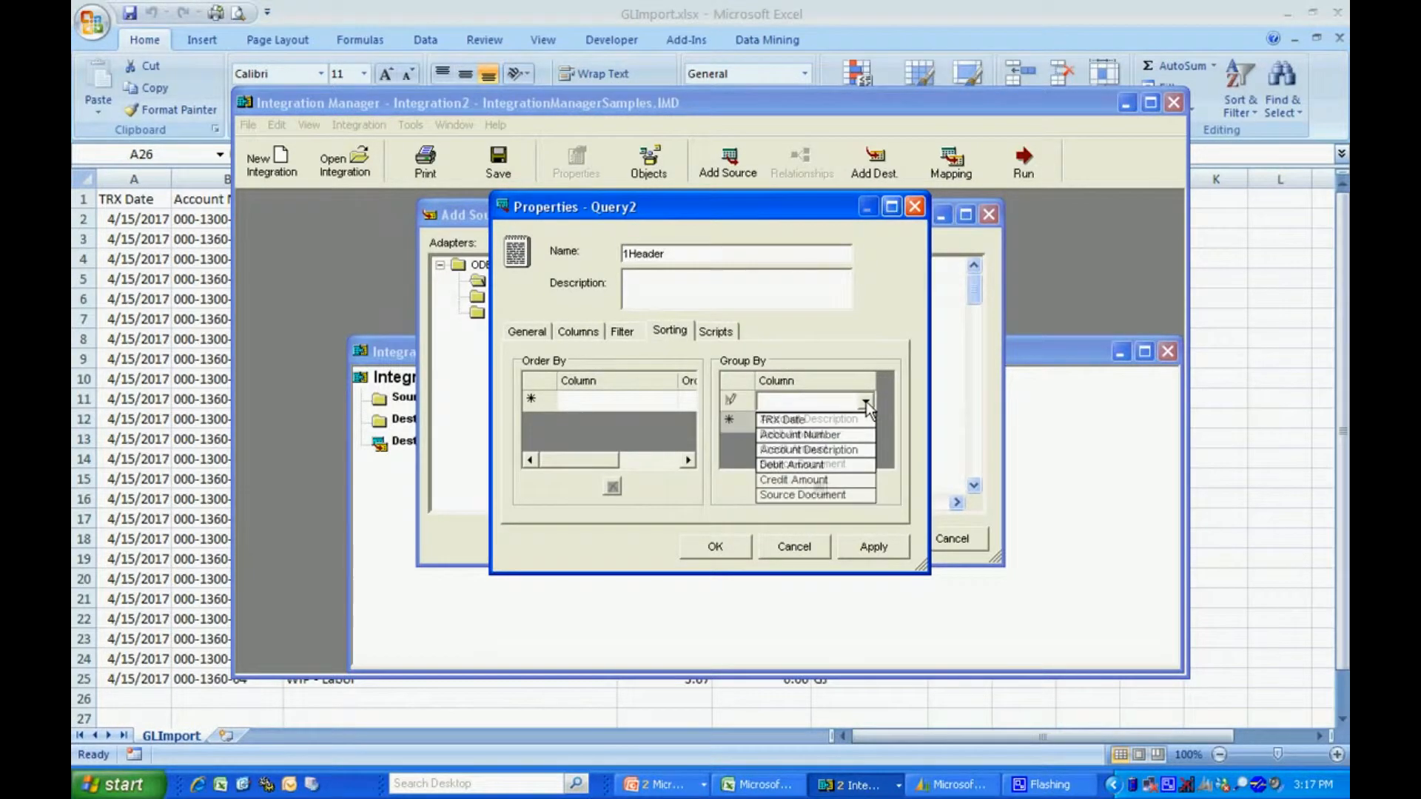
pyautogui.click(847, 421)
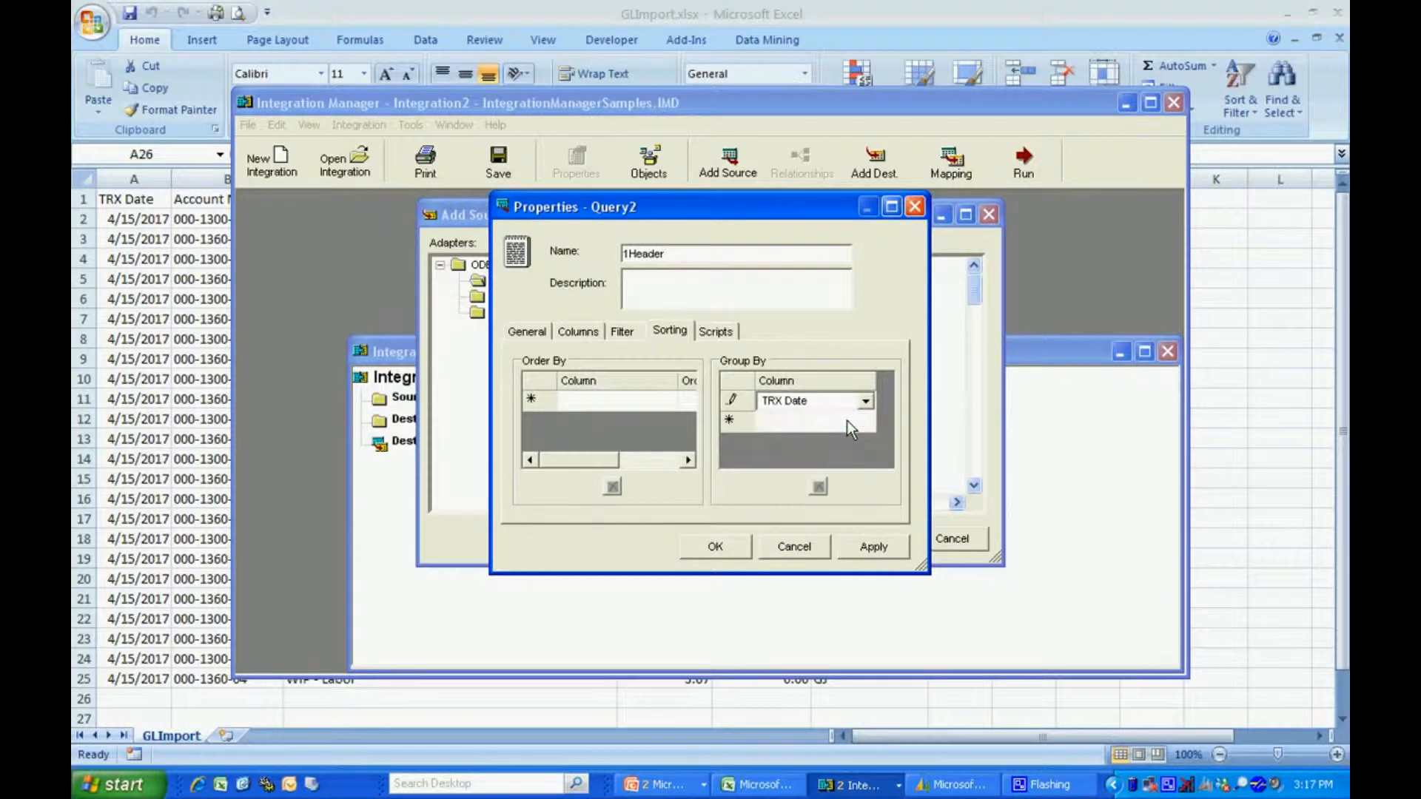
pyautogui.click(715, 547)
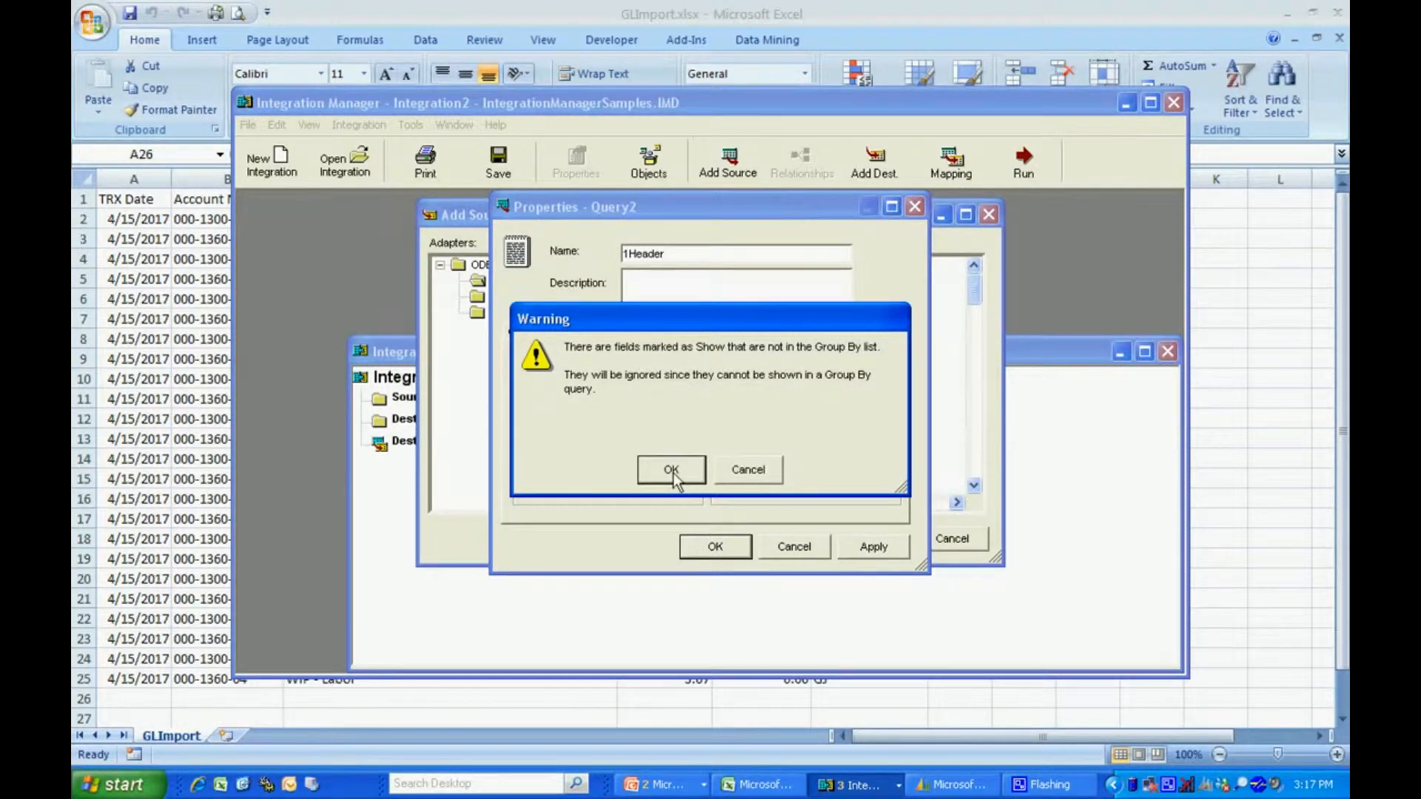
pyautogui.click(672, 471)
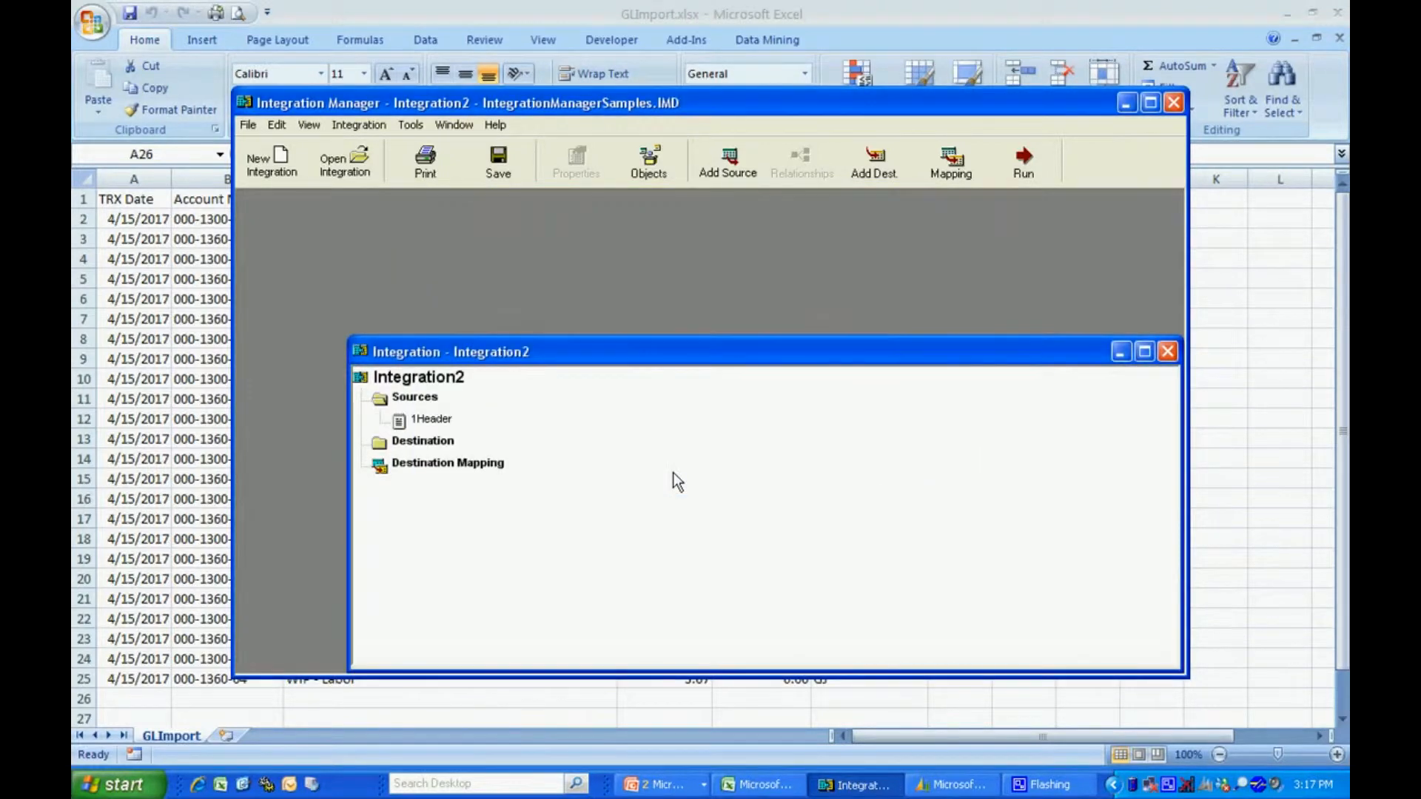
# Define a second new text source named 1Detail from C:\demo\GLImport.csv, with the first row containing column names
pyautogui.moveTo(612, 354); pyautogui.dragTo(535, 244)
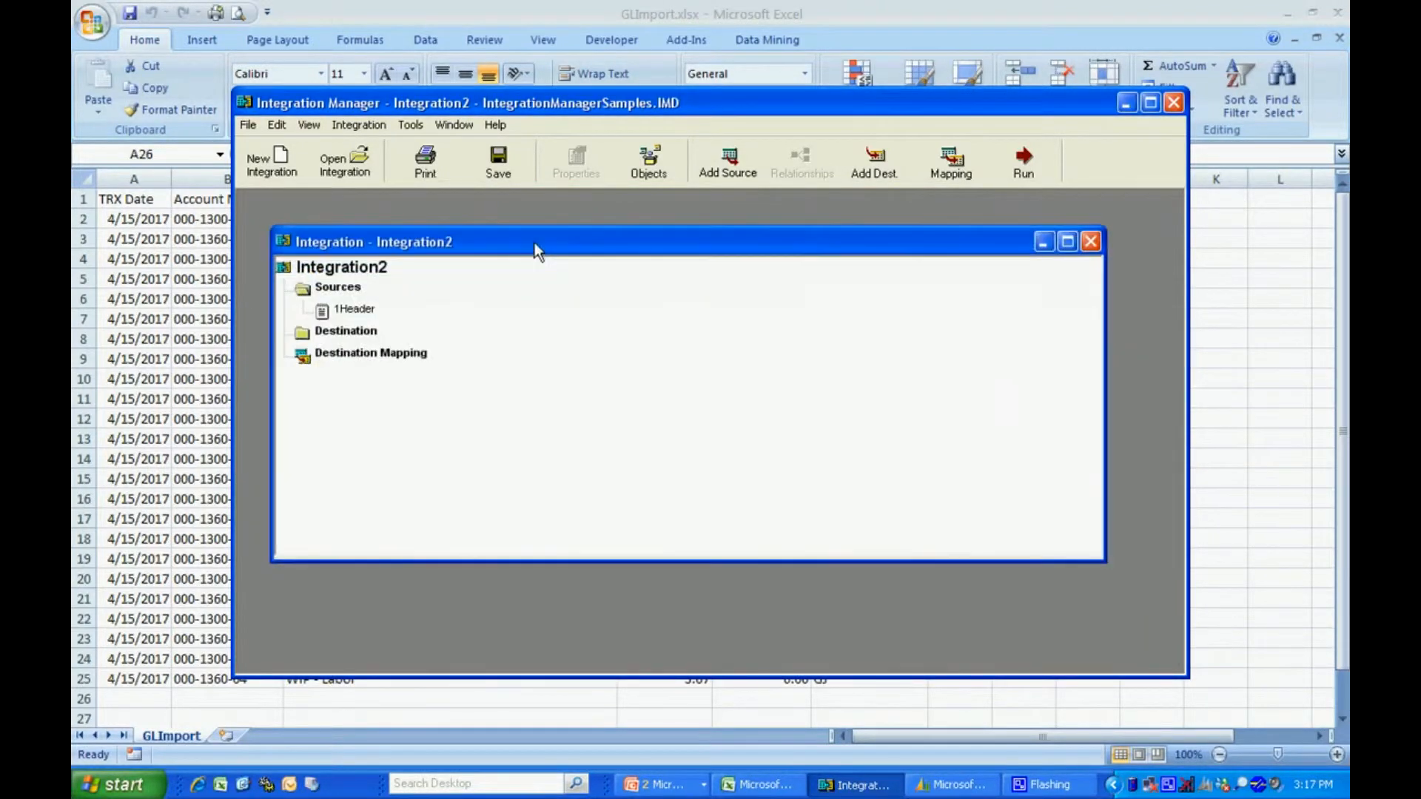
pyautogui.click(737, 161)
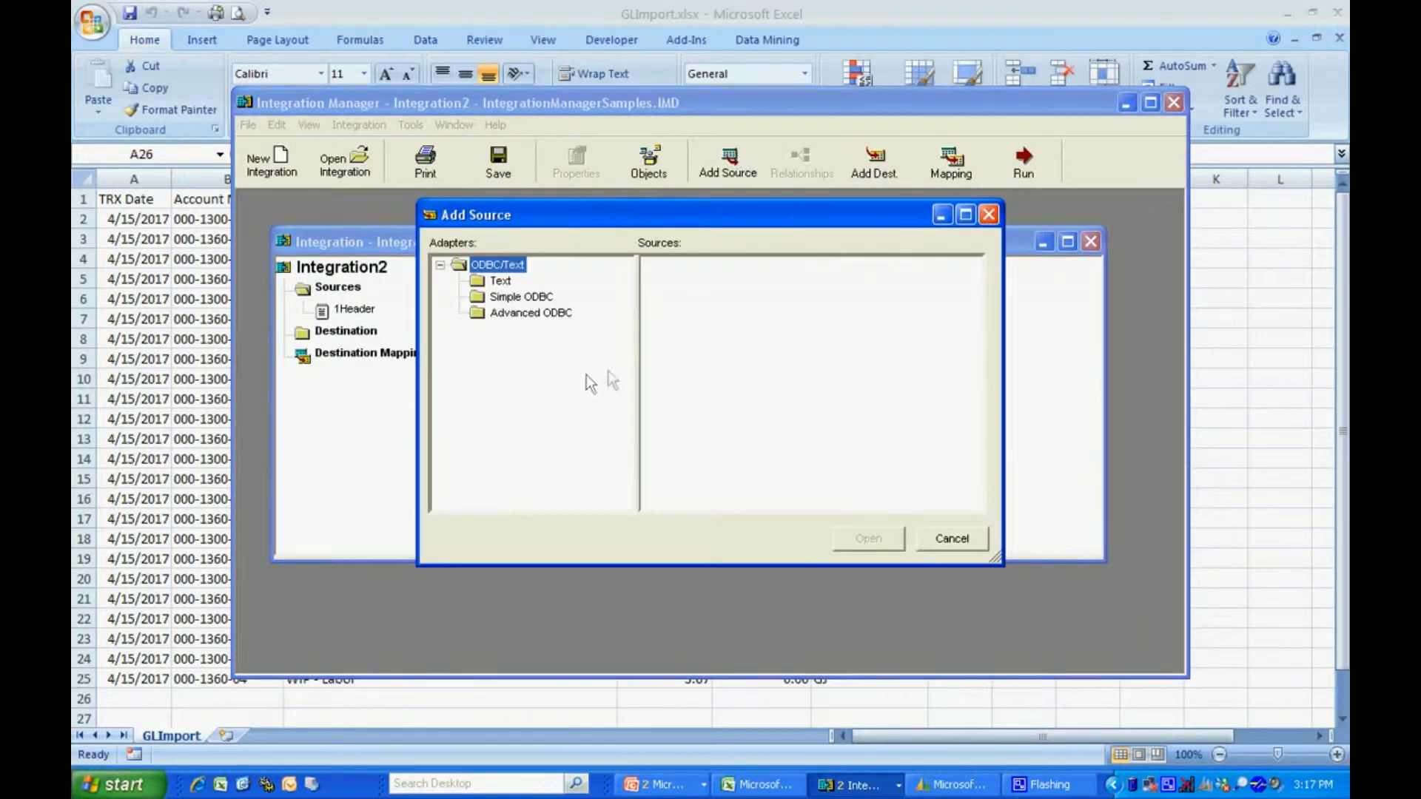
pyautogui.click(499, 283)
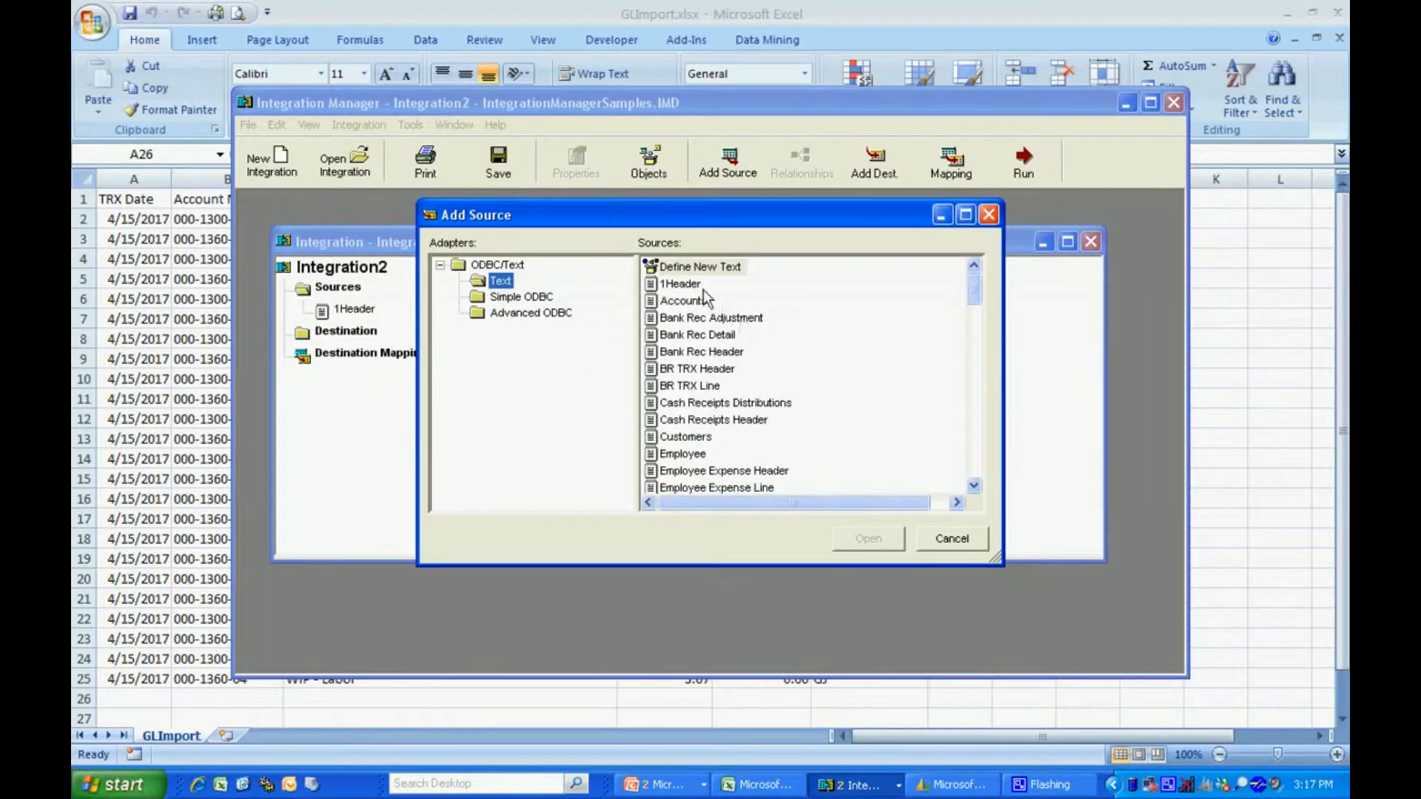
pyautogui.doubleClick(688, 267)
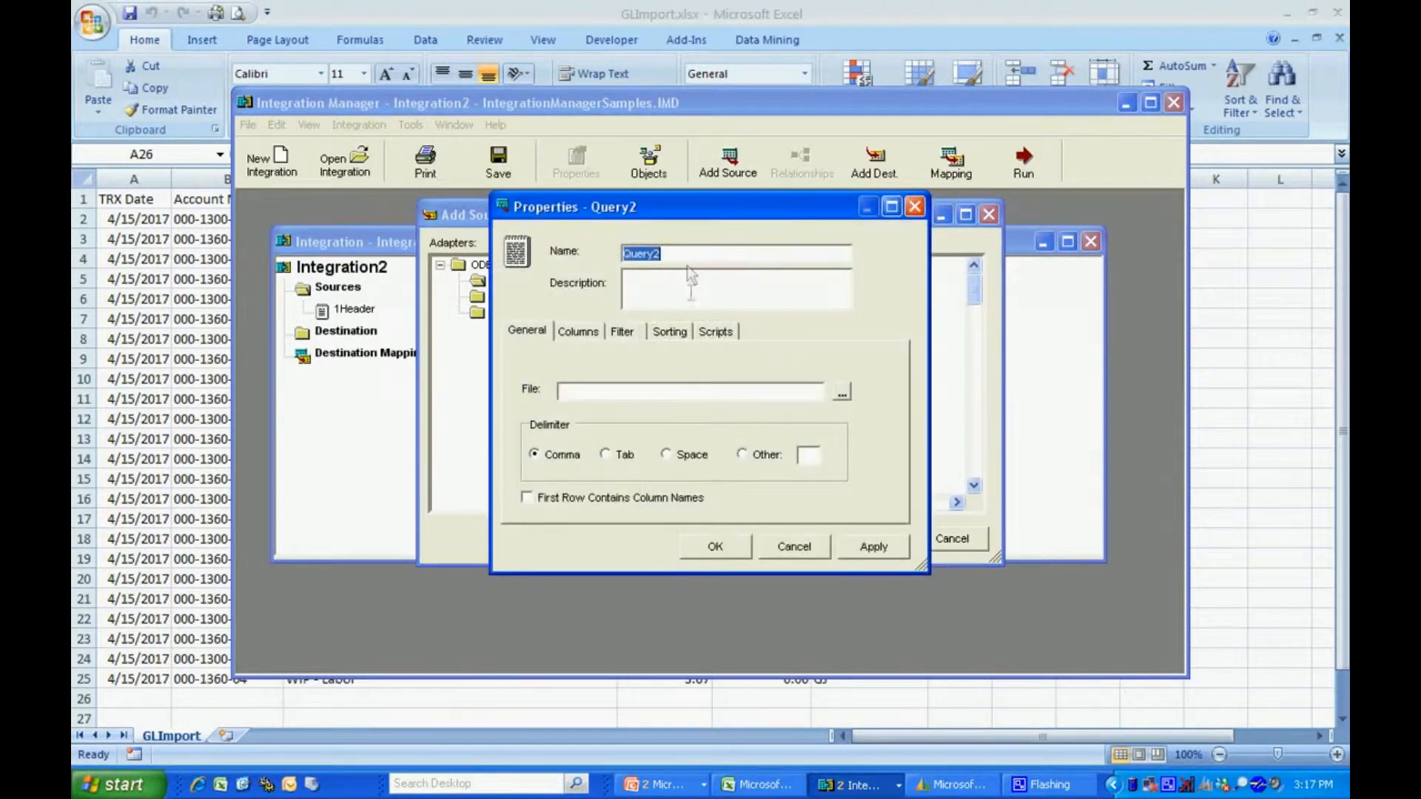
pyautogui.write('1Detail')
pyautogui.click(842, 392)
pyautogui.click(581, 234)
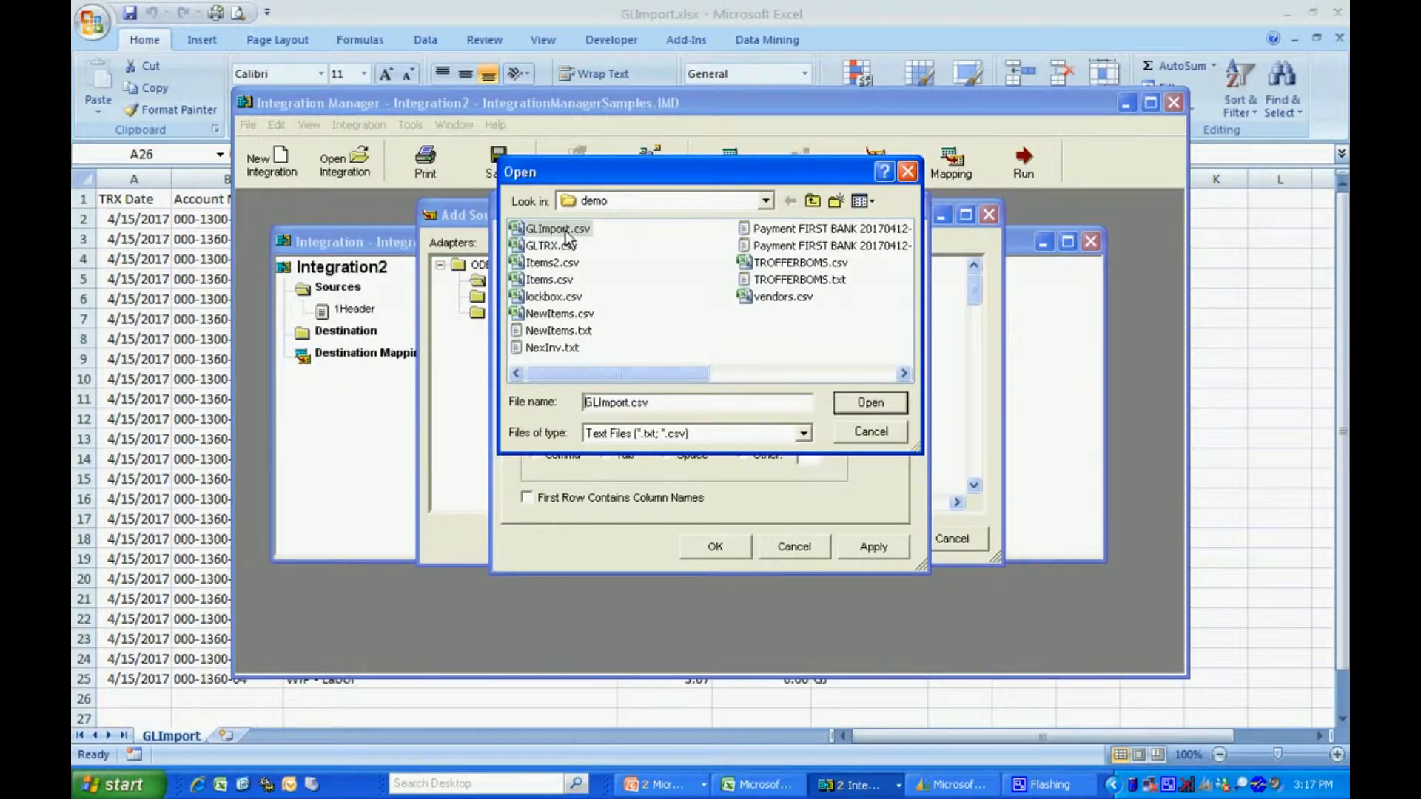
pyautogui.click(844, 404)
pyautogui.click(548, 499)
pyautogui.click(874, 548)
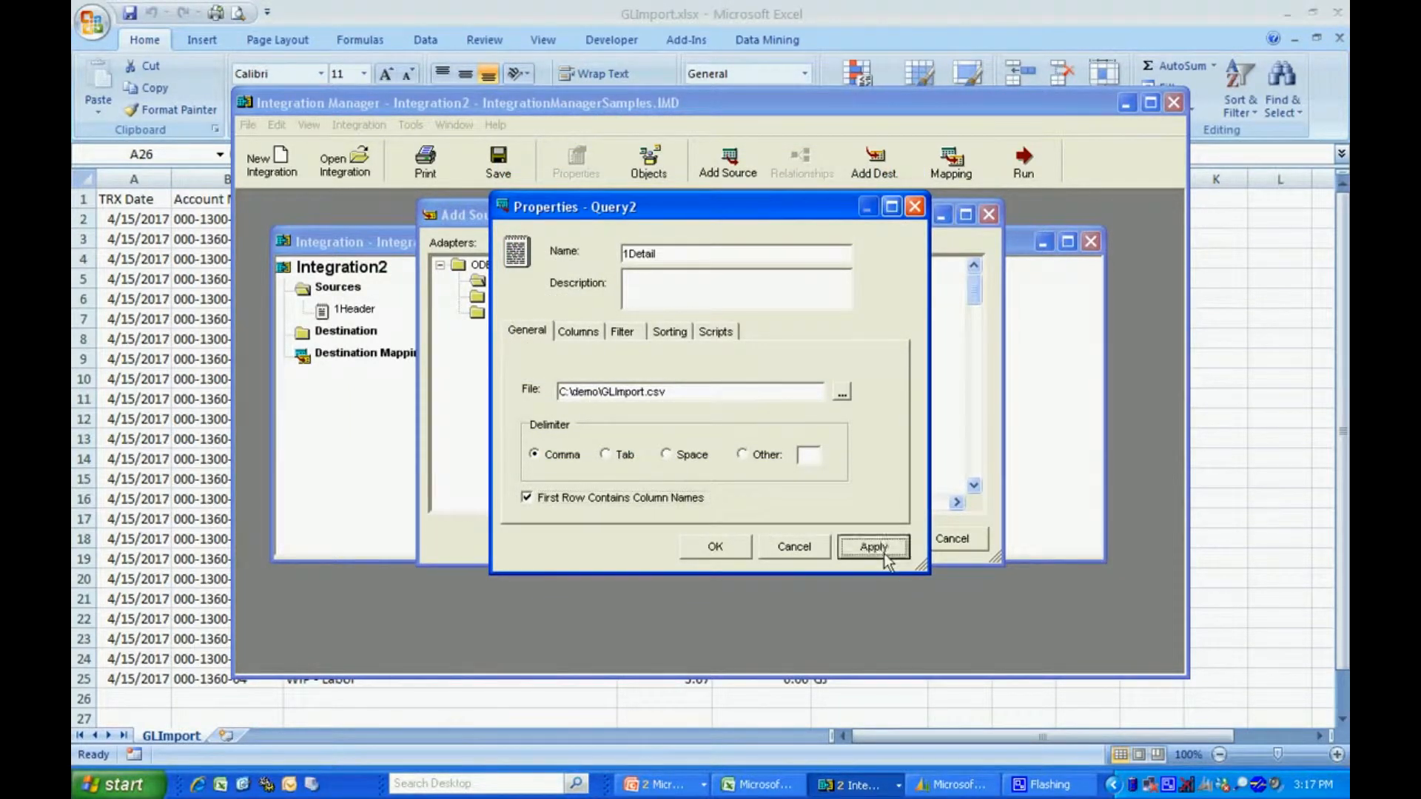
# Make TRX Date the key column of the 1Detail source and add the source to the integration
pyautogui.click(580, 333)
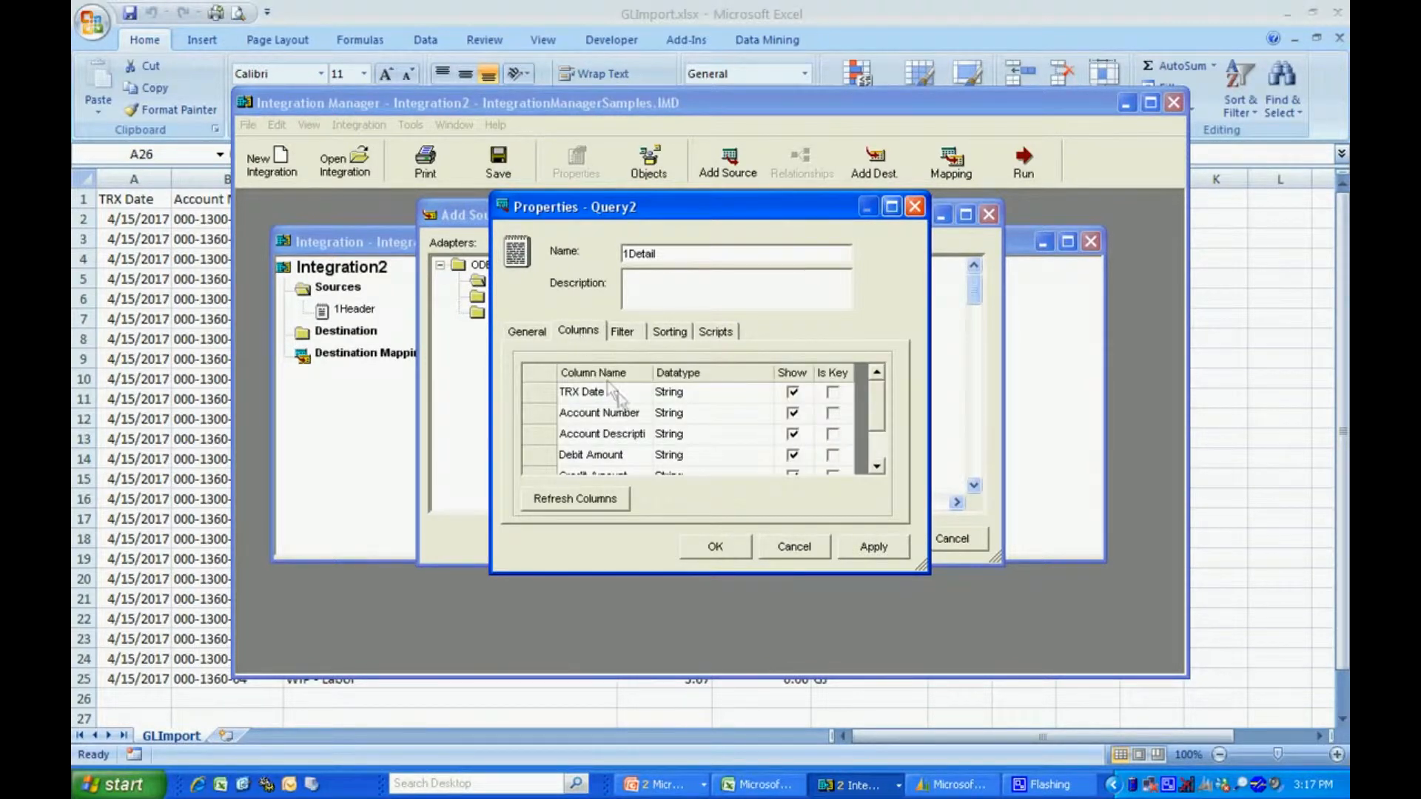
pyautogui.click(833, 393)
pyautogui.click(715, 546)
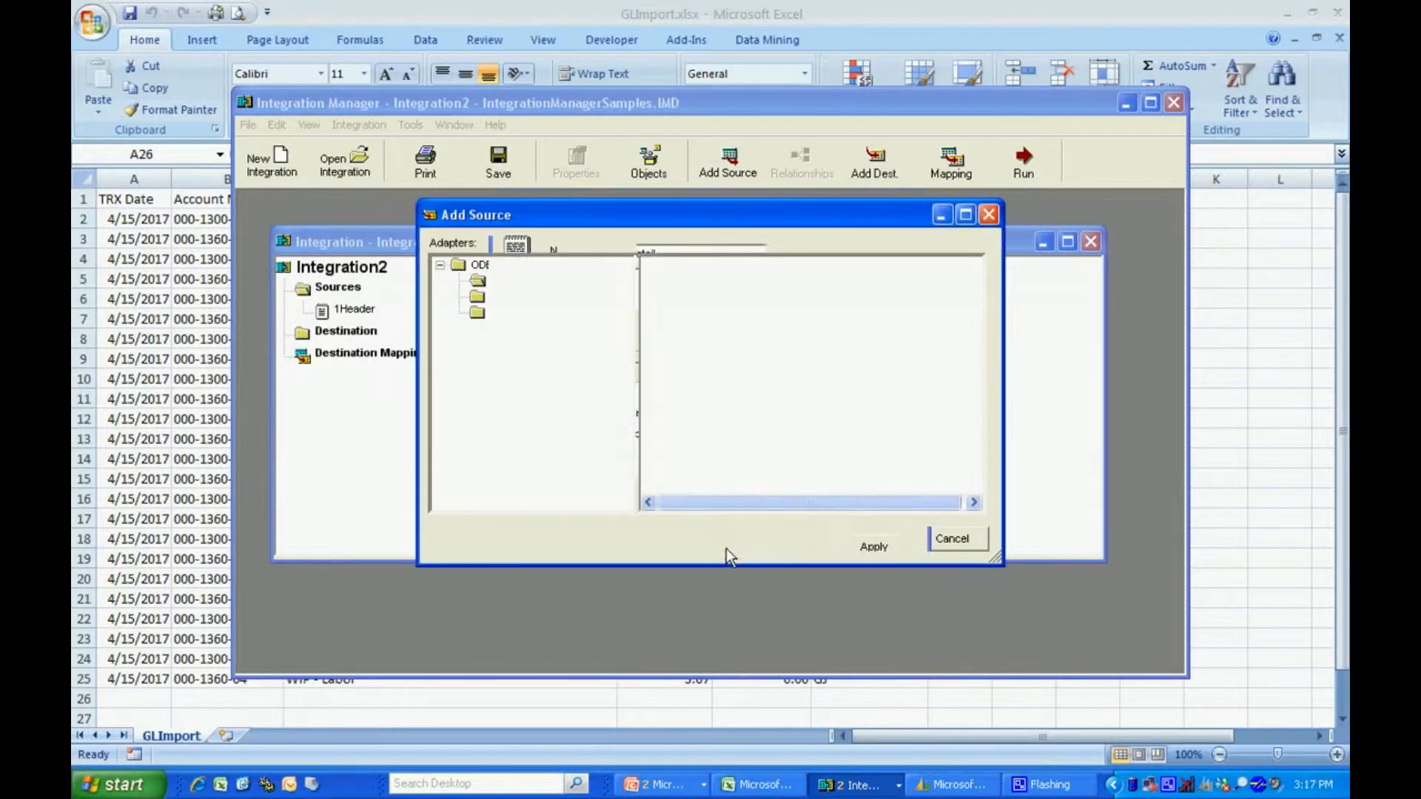
pyautogui.click(726, 549)
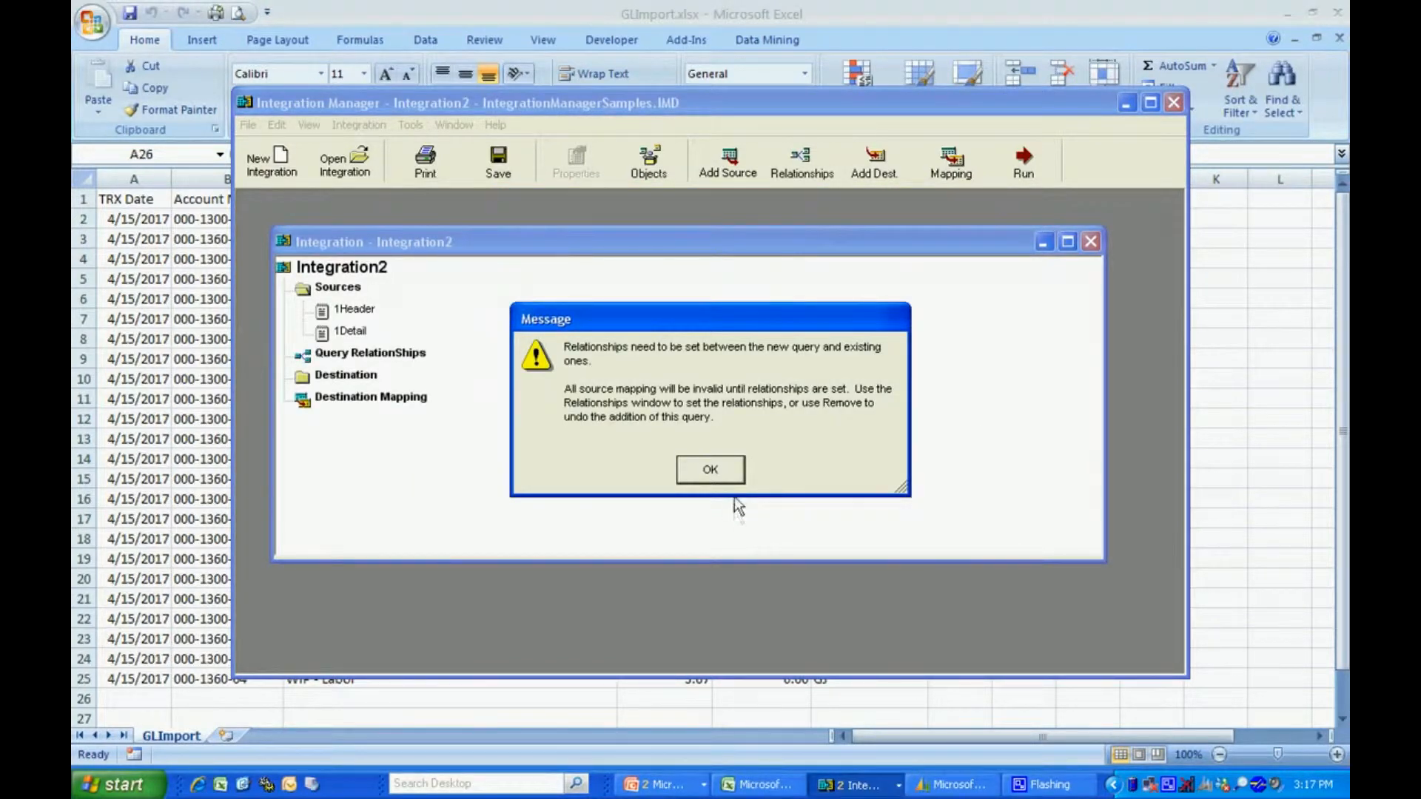
pyautogui.click(711, 469)
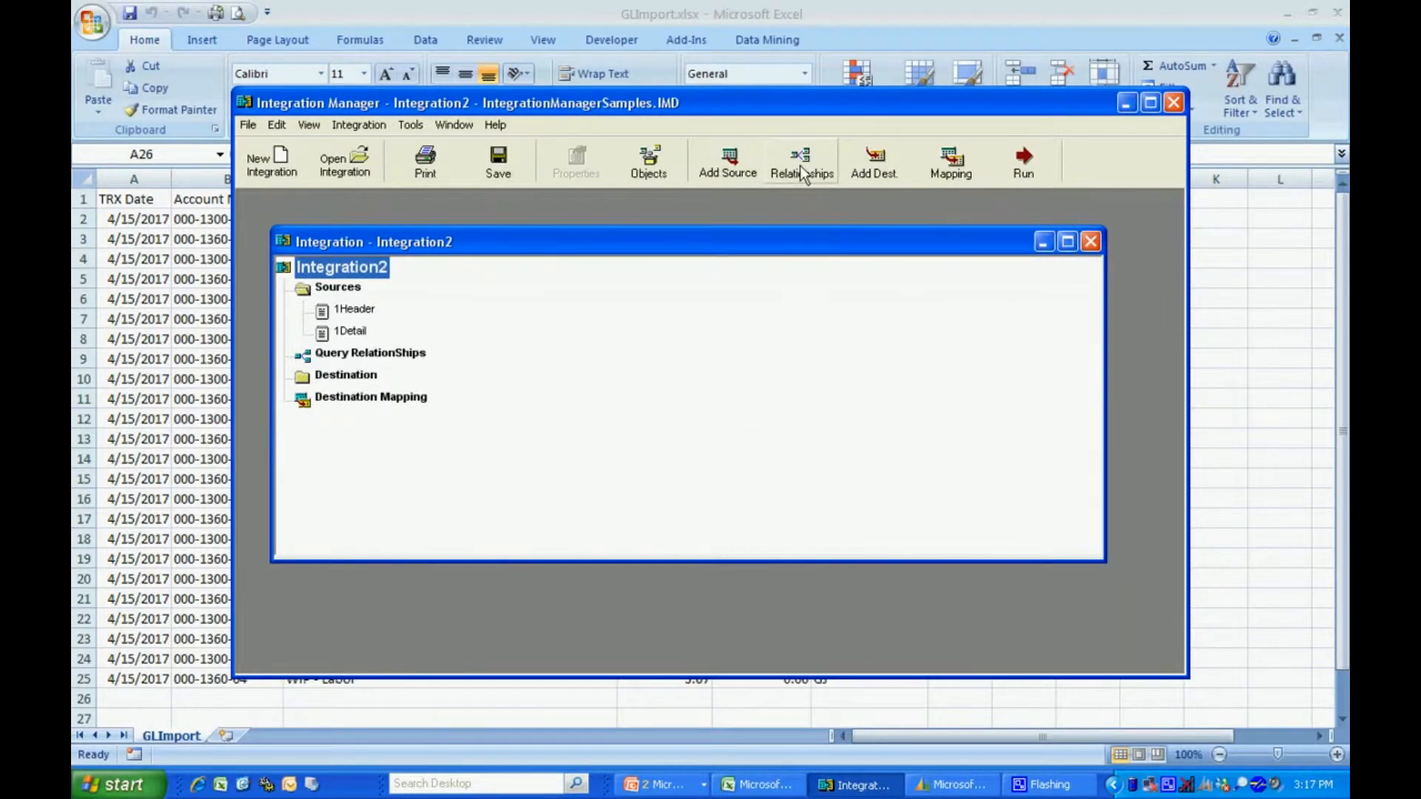
# Create a query relationship linking TRX Date in 1Header to TRX Date in 1Detail
pyautogui.click(800, 165)
pyautogui.moveTo(264, 233); pyautogui.dragTo(374, 240)
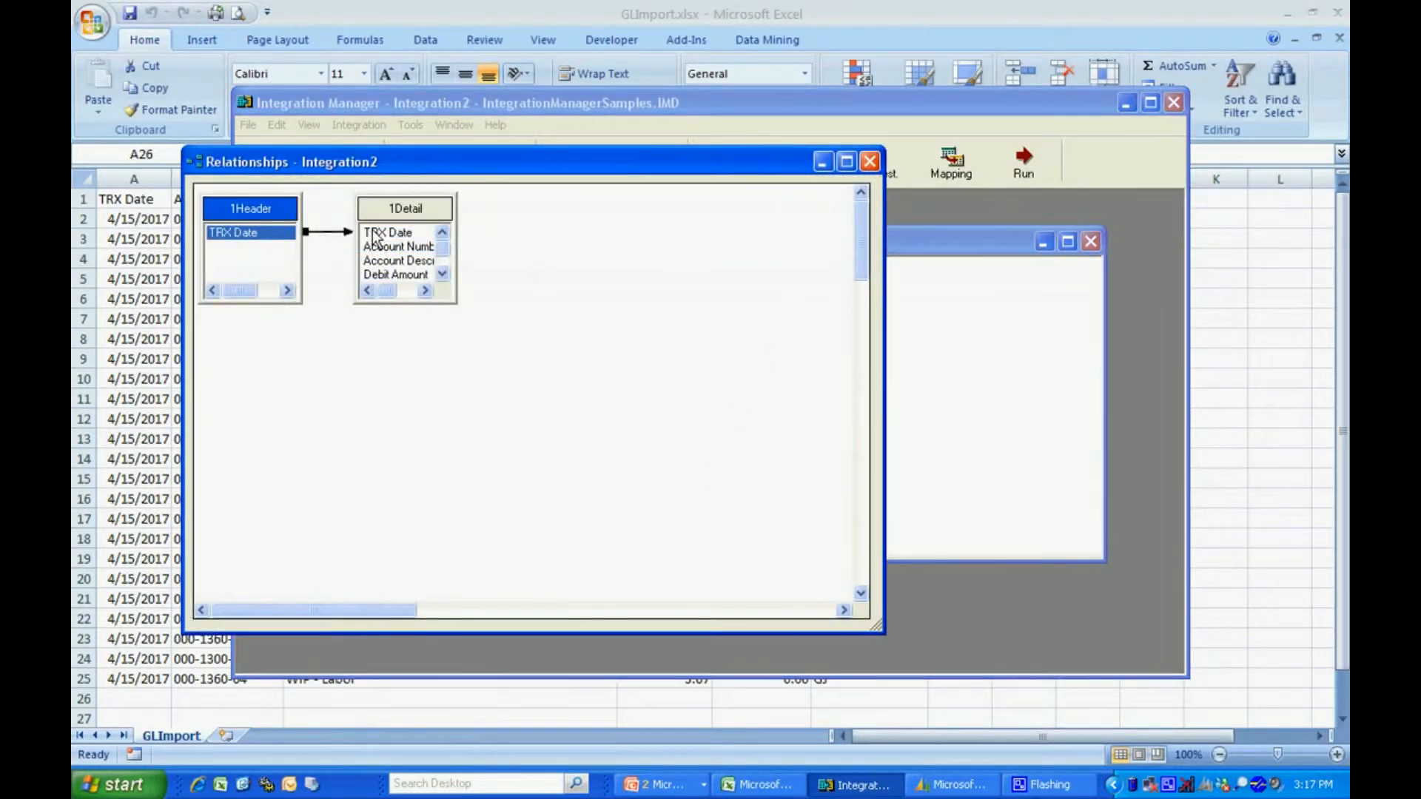
pyautogui.click(871, 162)
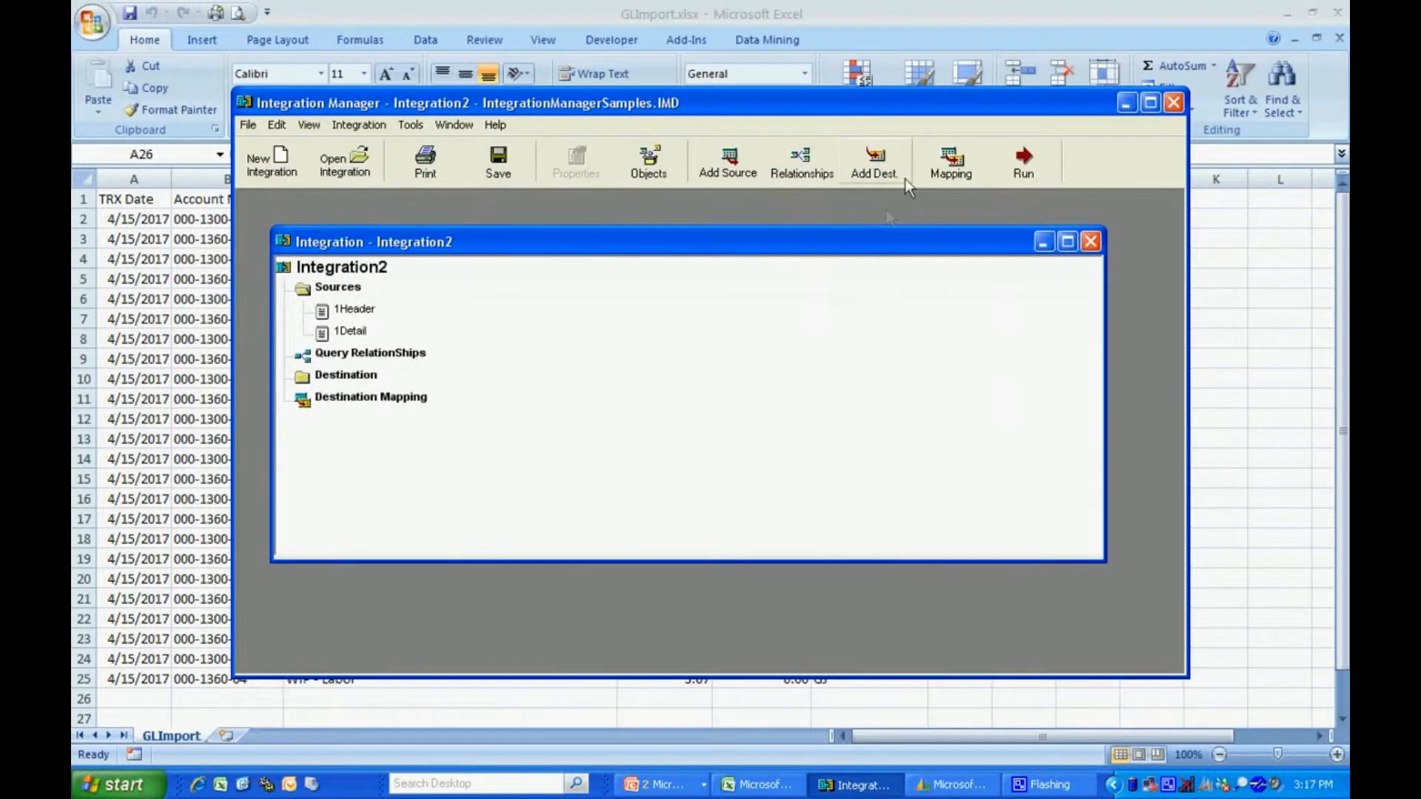
# Add the General Journal destination from the Financial adapters of Microsoft Dynamics GP
pyautogui.click(875, 164)
pyautogui.click(440, 266)
pyautogui.click(507, 281)
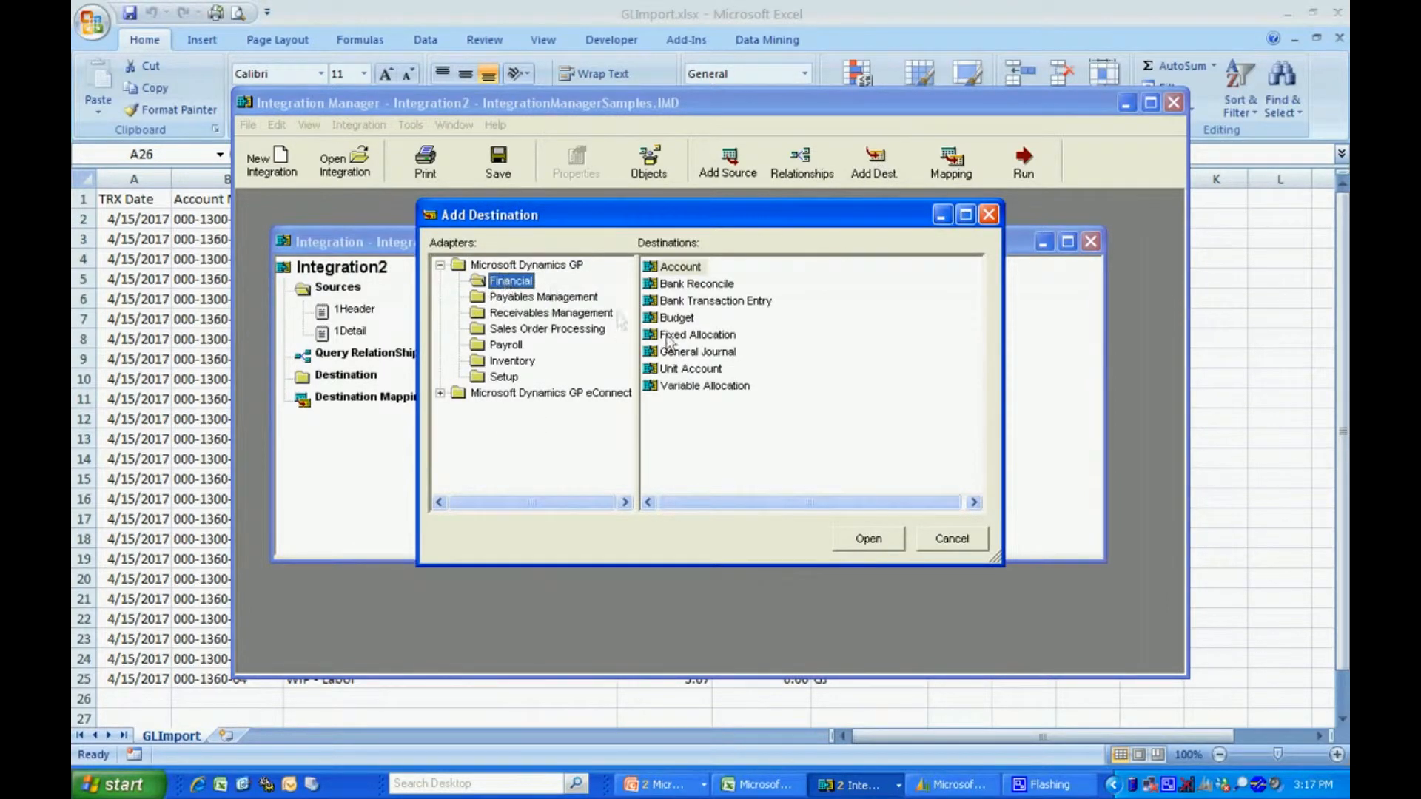
pyautogui.doubleClick(700, 354)
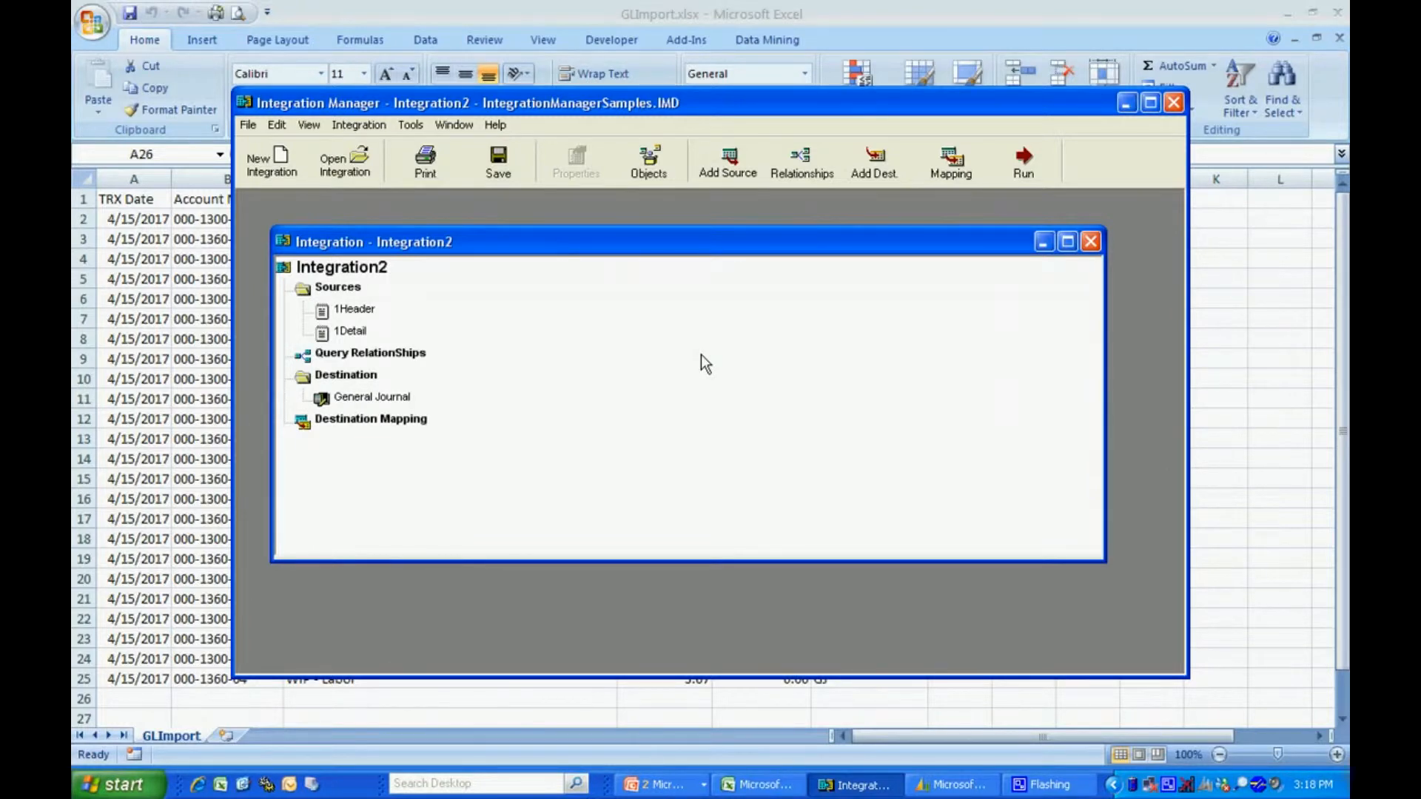
# Open the integration mapping and set the General Journal's Batch ID to the constant GLIMPORT
pyautogui.click(952, 163)
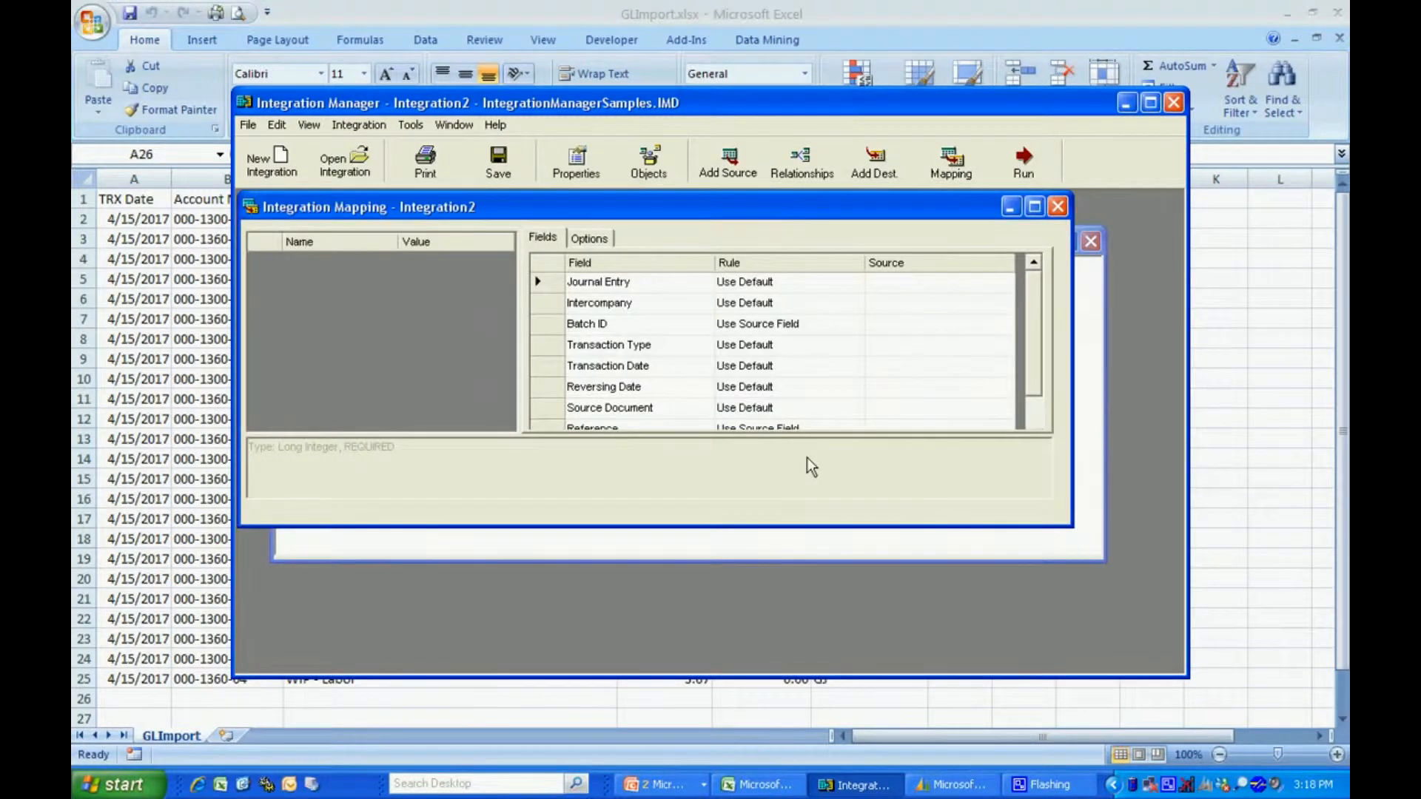
pyautogui.click(1035, 207)
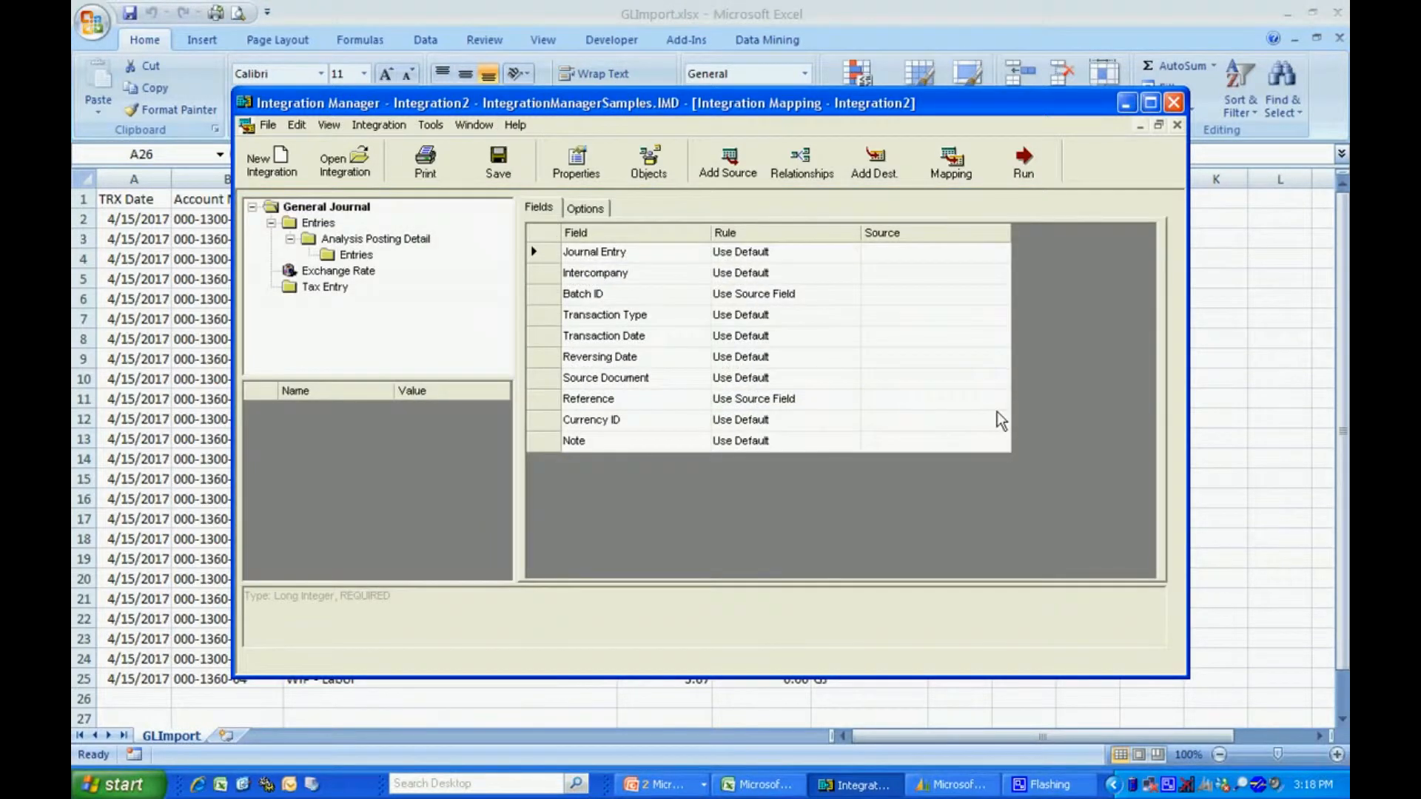
pyautogui.click(310, 208)
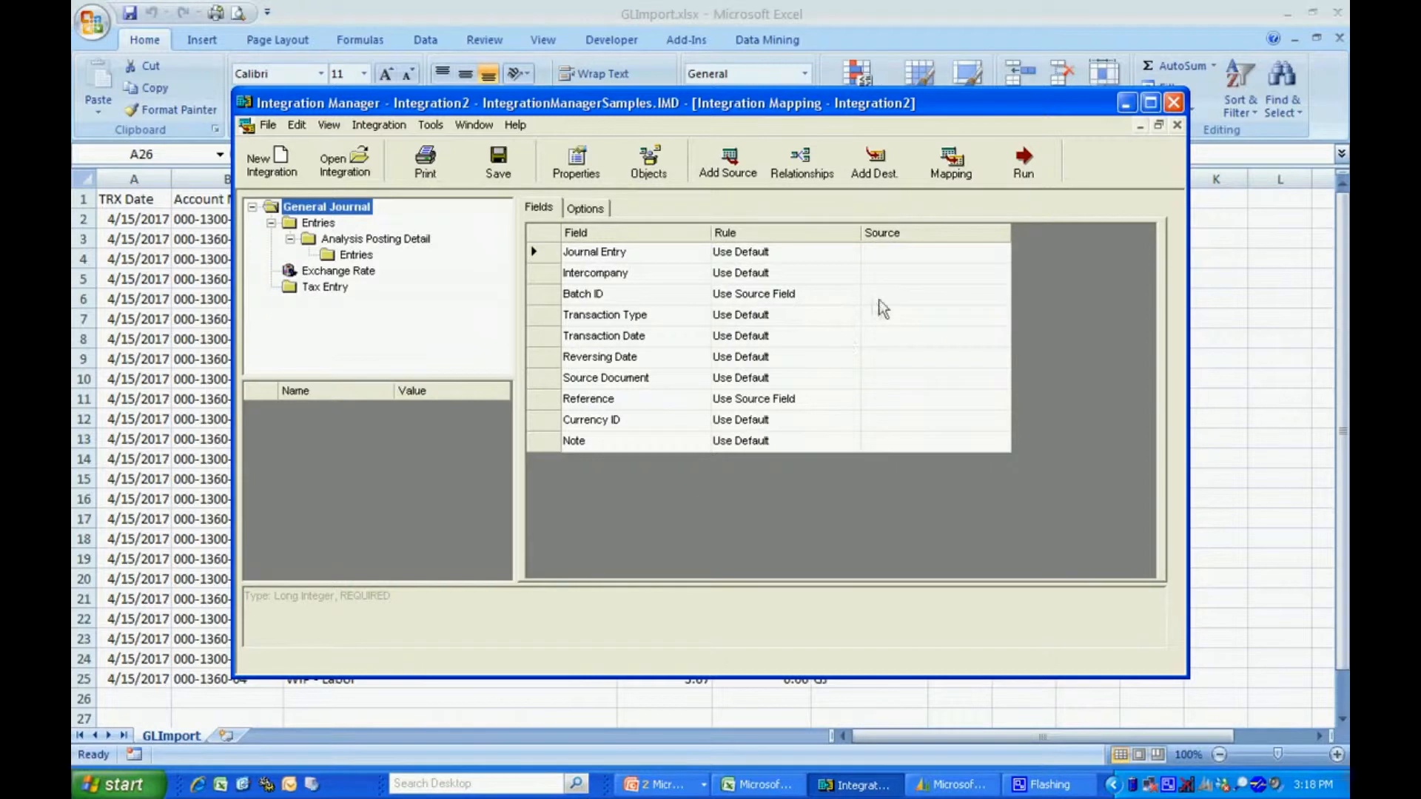
pyautogui.click(842, 295)
pyautogui.click(851, 295)
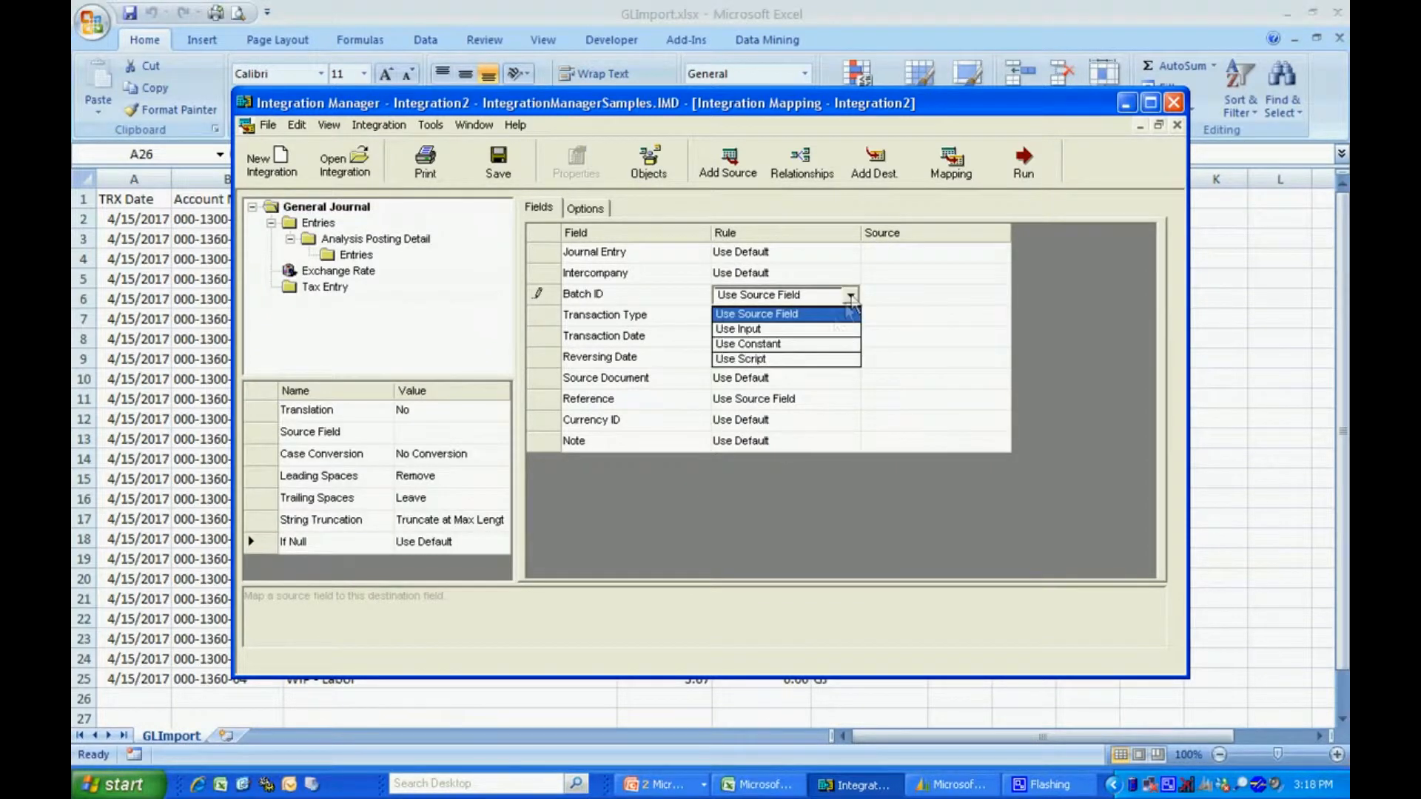
pyautogui.click(825, 344)
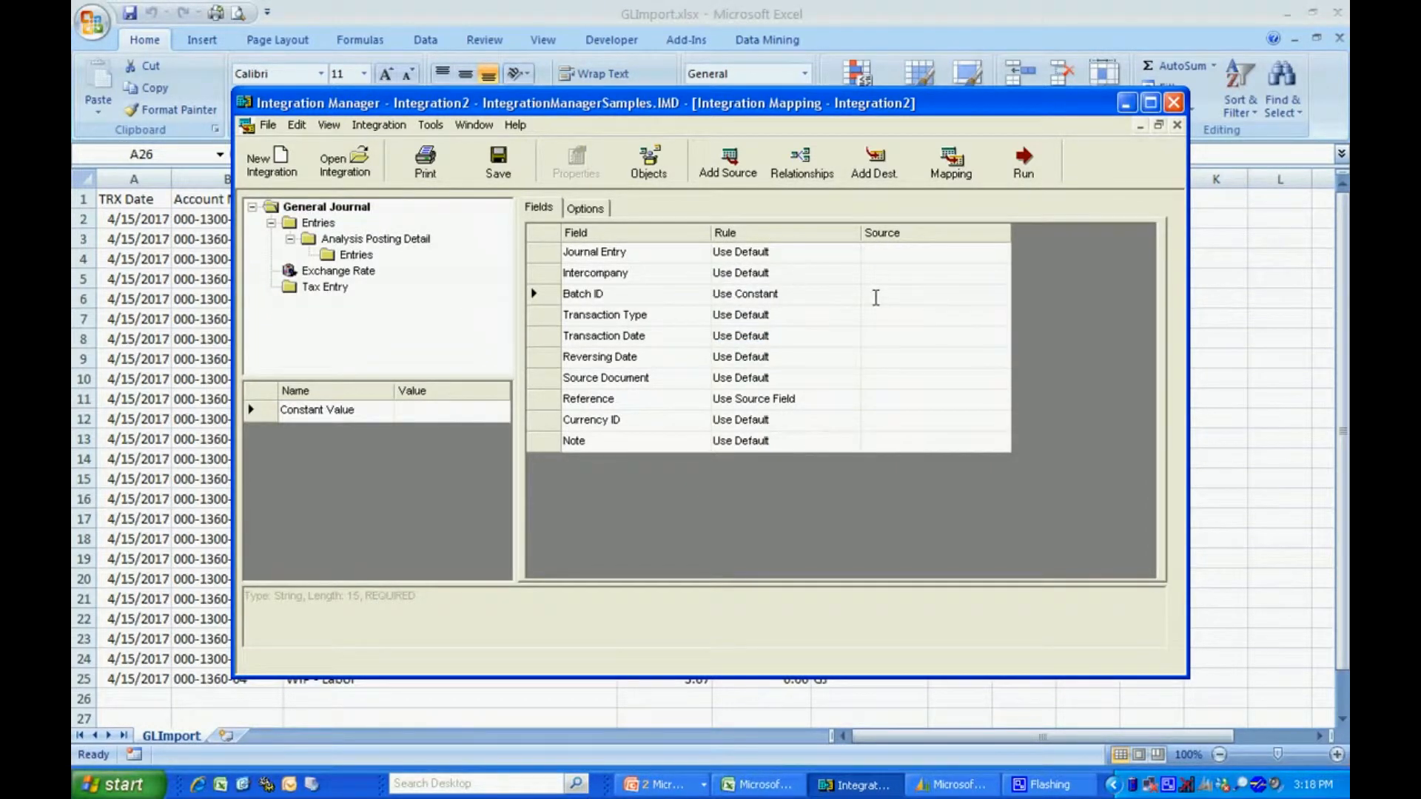
pyautogui.write('GLIMPORT')
pyautogui.press('Return')
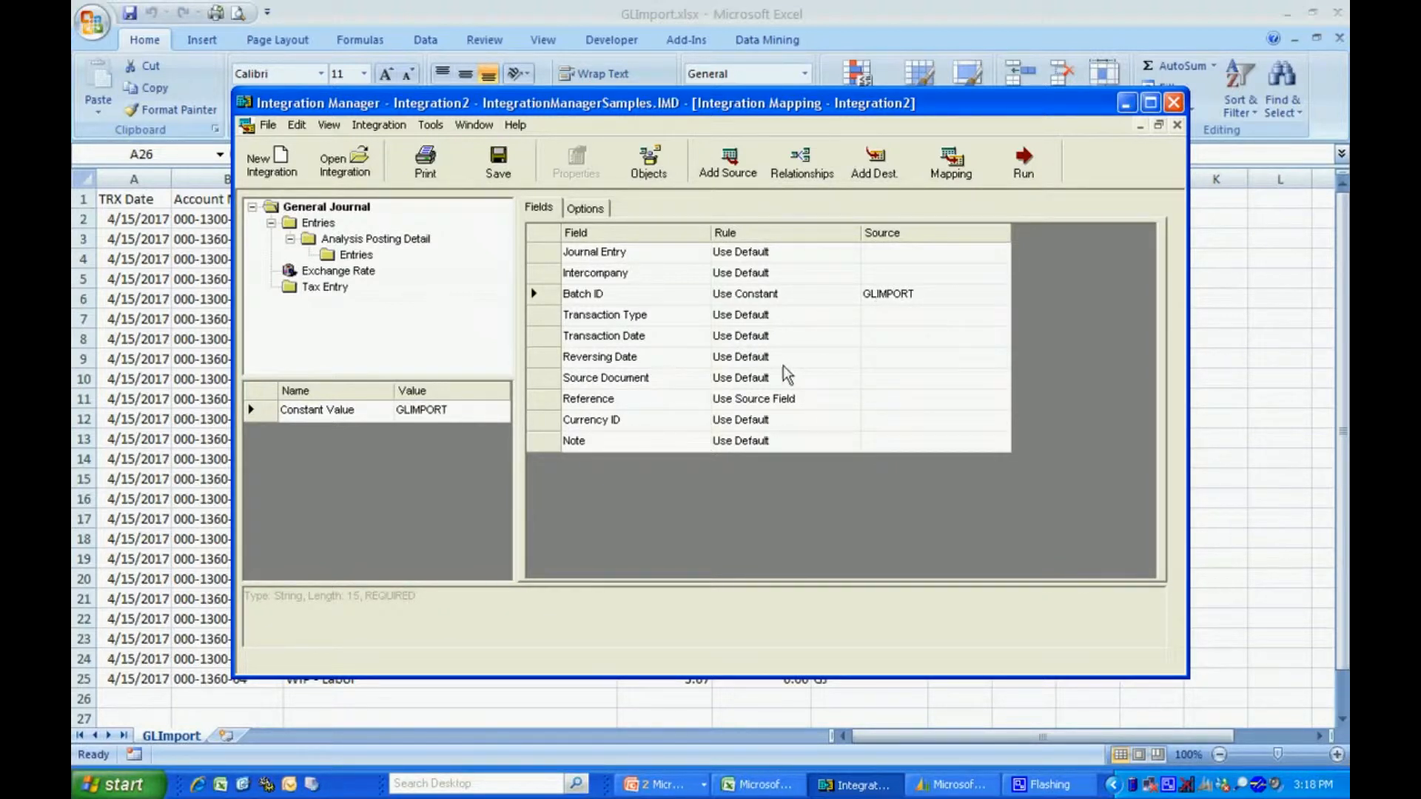
# Map the General Journal's Transaction Date to the source field TRX Date from 1Header
pyautogui.click(803, 337)
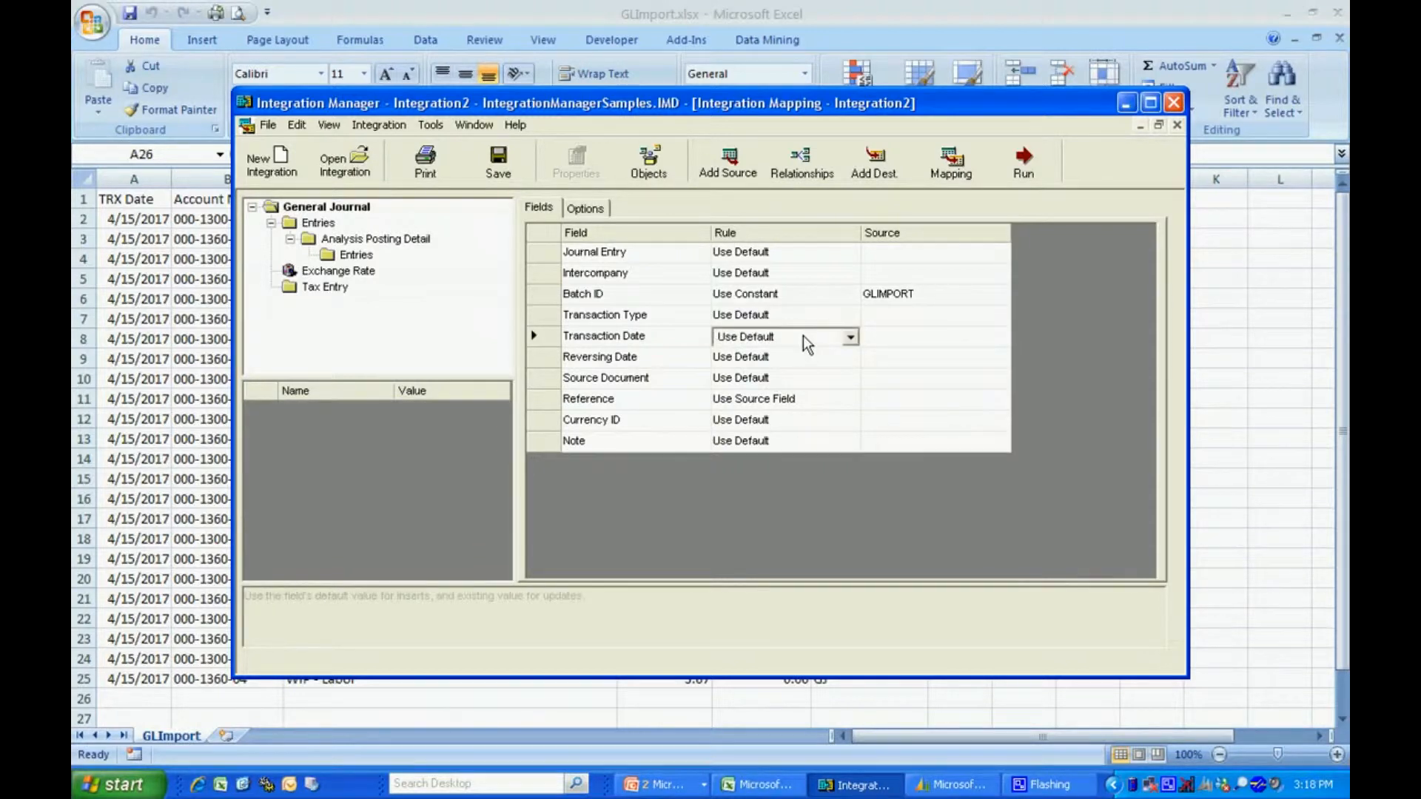
pyautogui.click(851, 336)
pyautogui.click(826, 369)
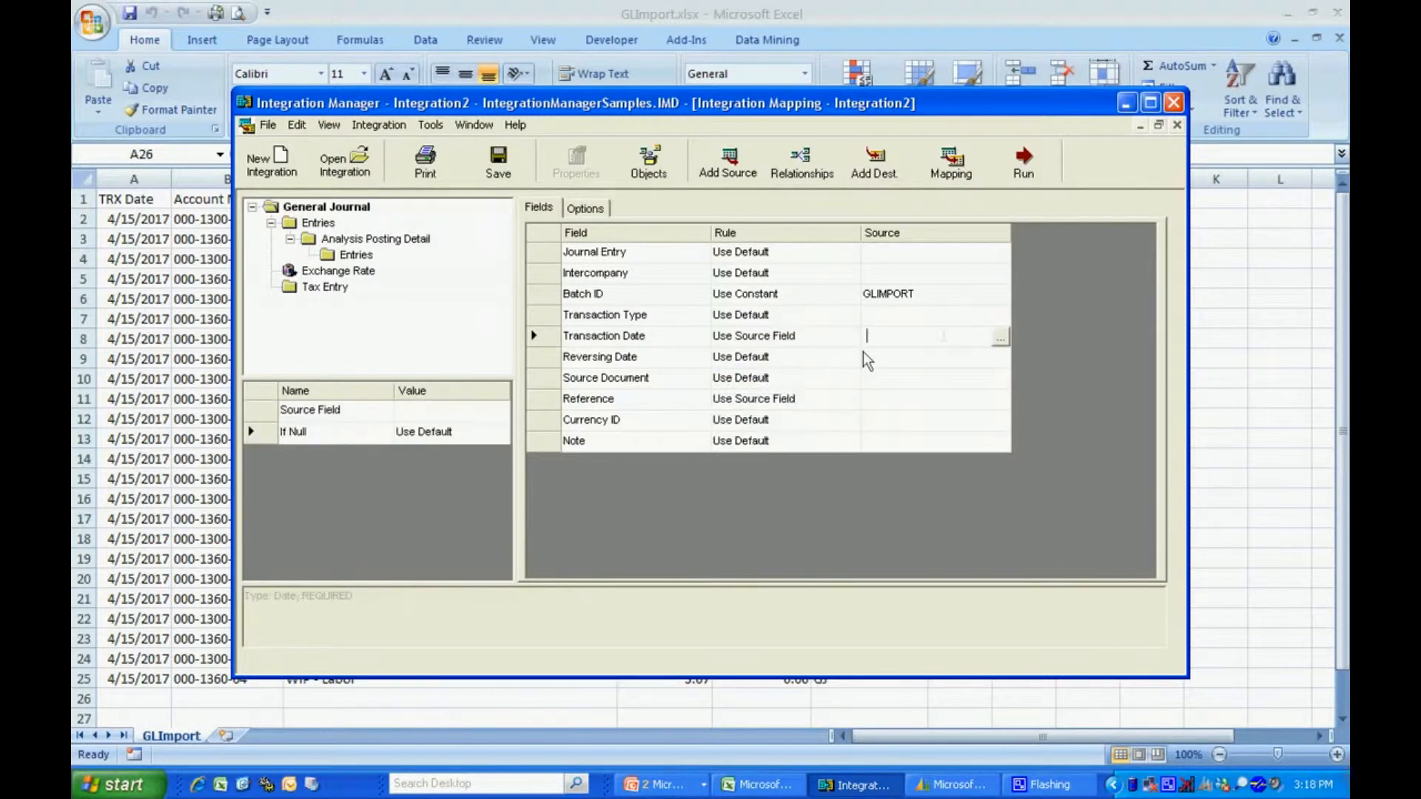
pyautogui.click(1000, 338)
pyautogui.click(317, 243)
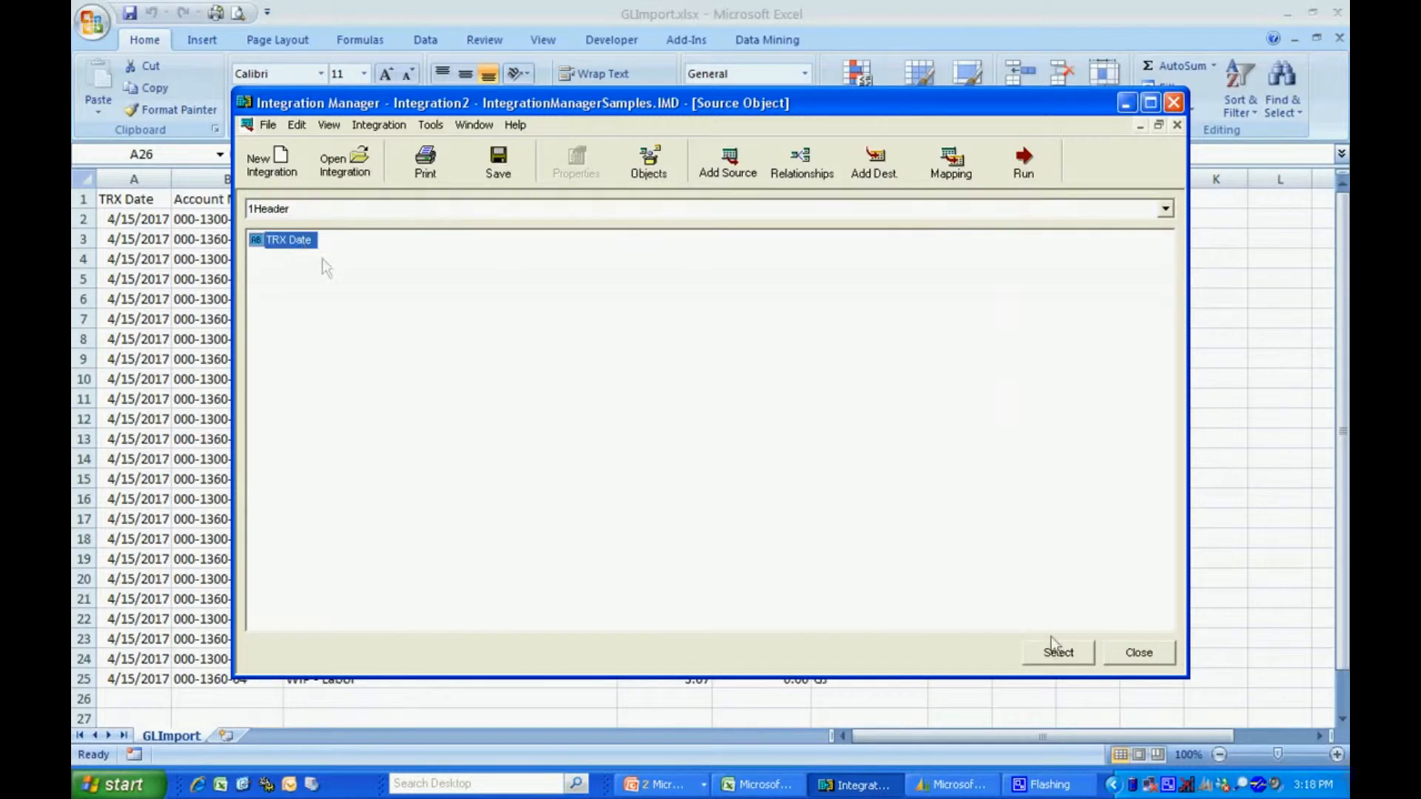
pyautogui.click(1058, 652)
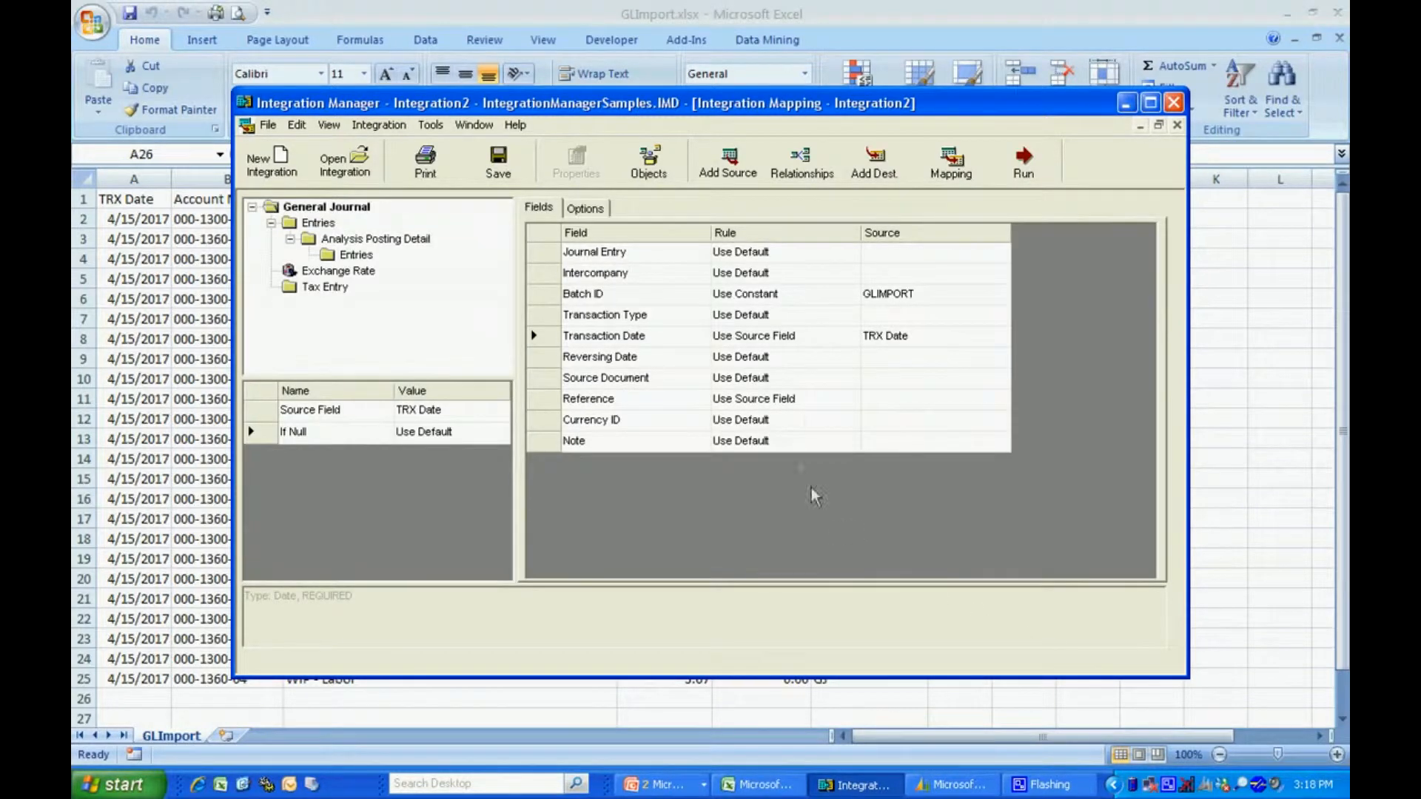
# Set the General Journal's Reference to the constant Gl Import
pyautogui.click(832, 399)
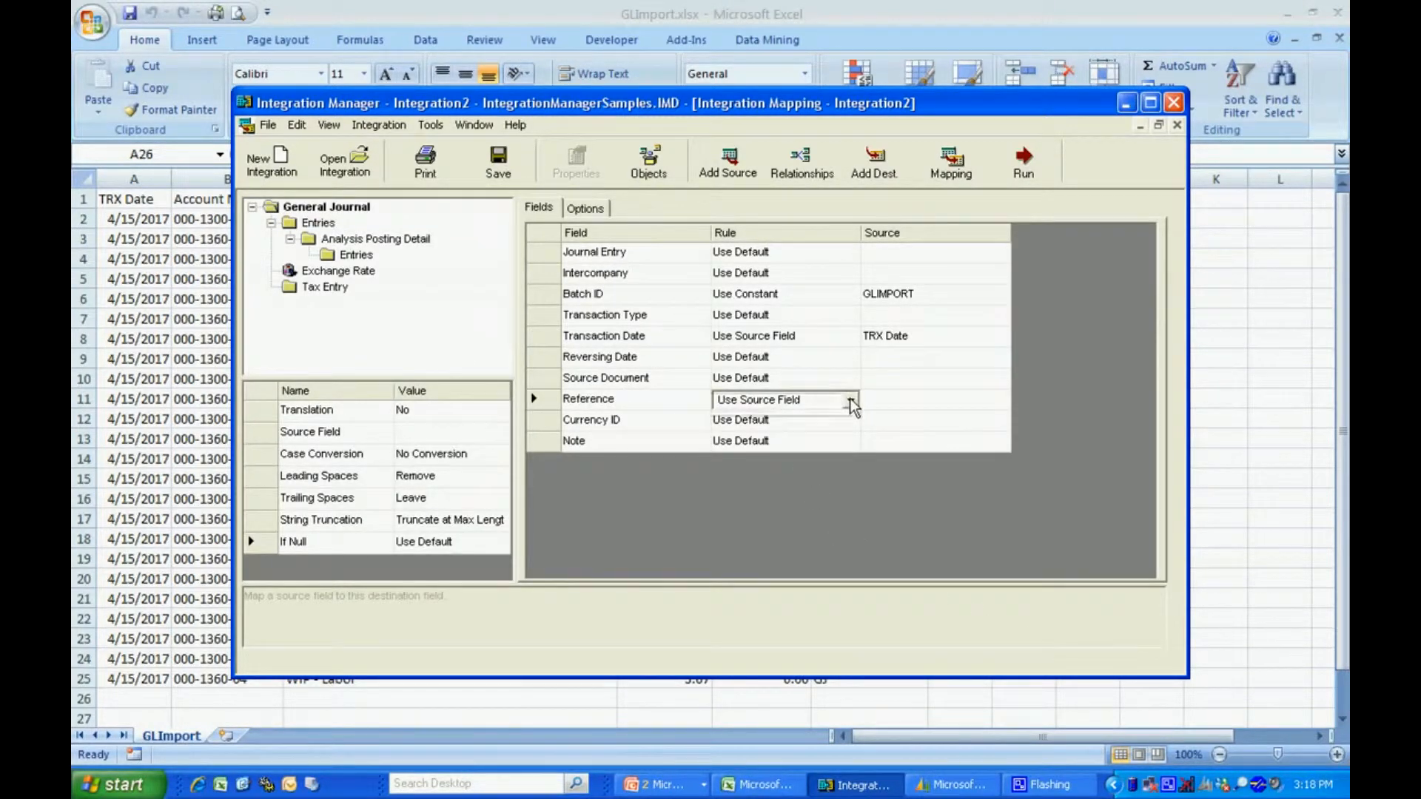
pyautogui.click(851, 403)
pyautogui.click(821, 447)
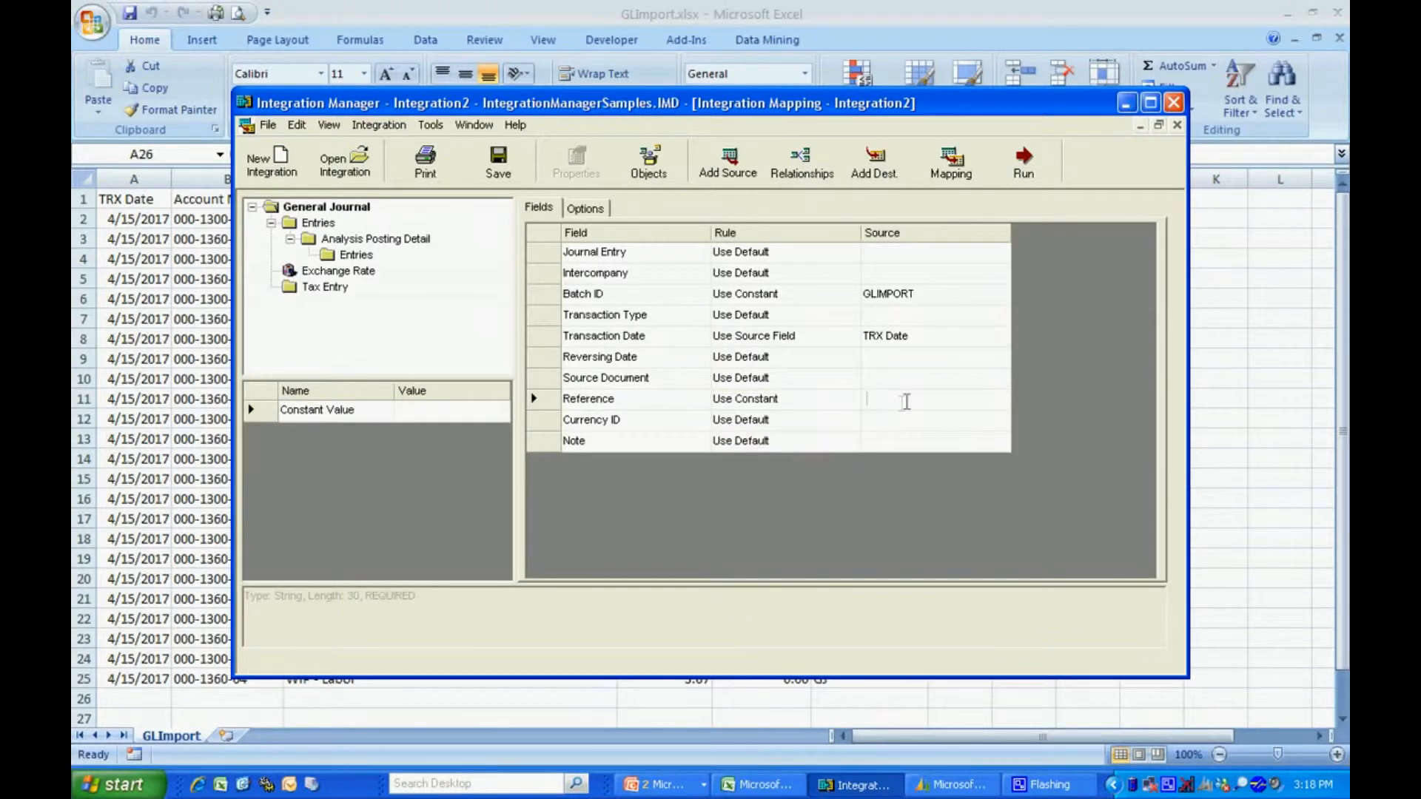
pyautogui.write('Gl Import')
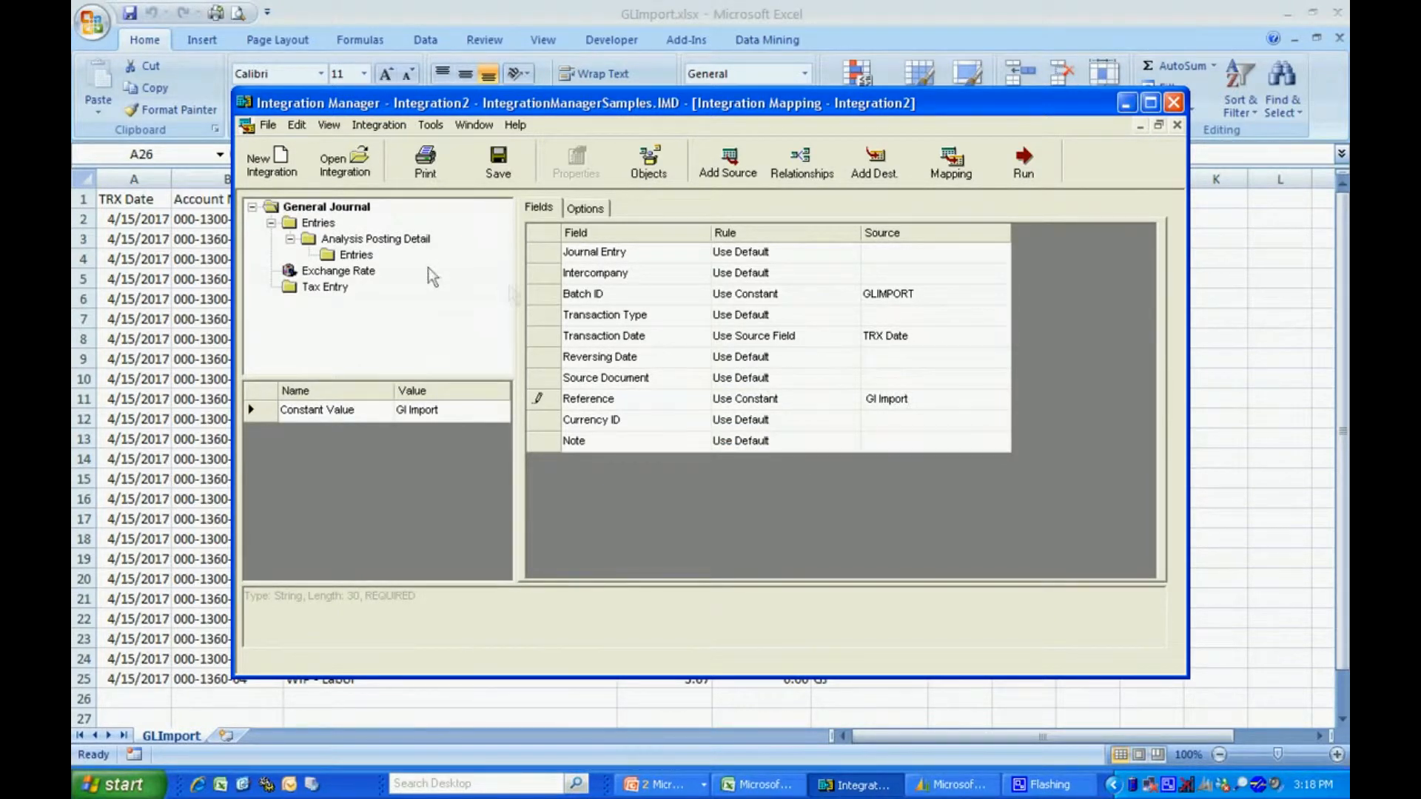
# Set the Record Source option of the General Journal's Entries to Use Source Recordset with 1Detail as the source
pyautogui.click(291, 228)
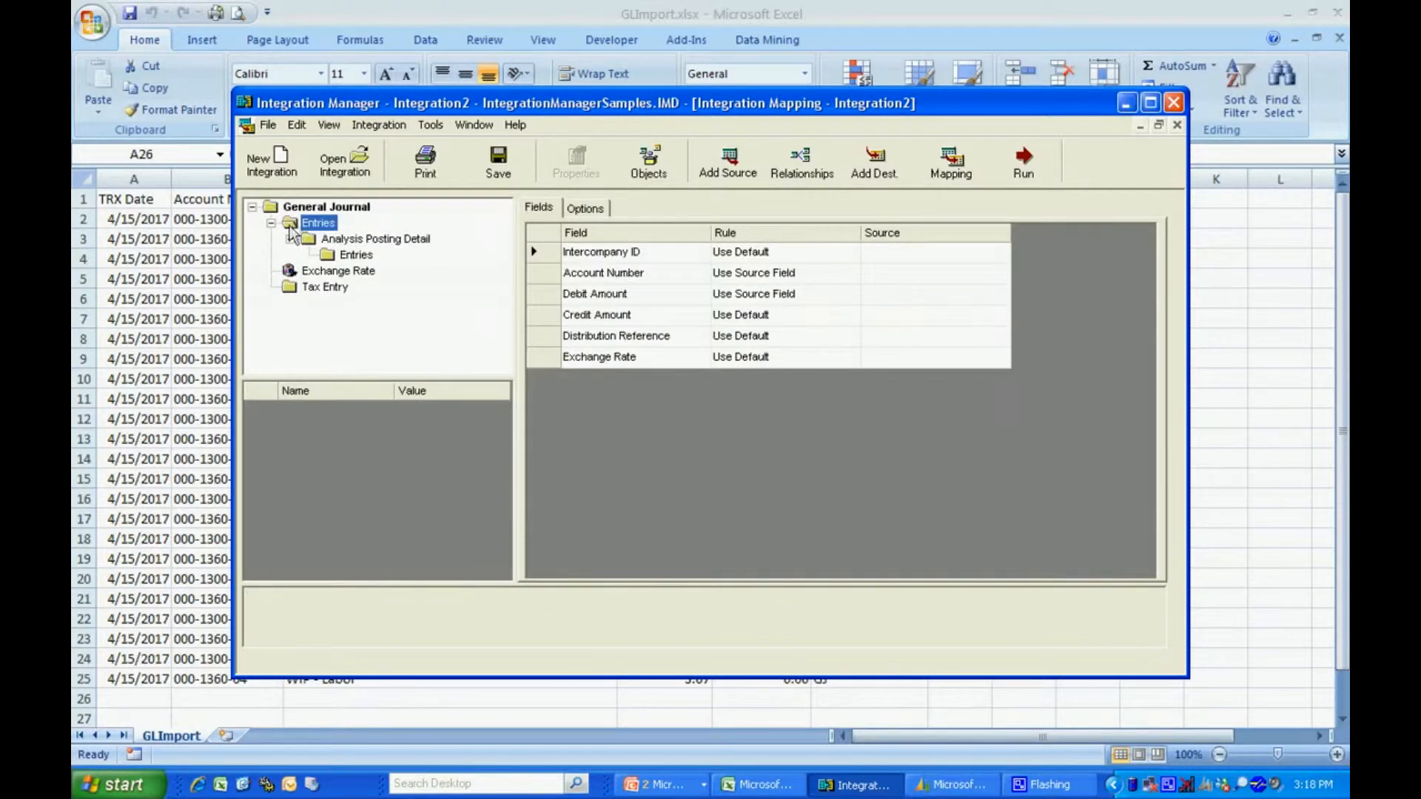
pyautogui.click(585, 208)
pyautogui.click(938, 251)
pyautogui.click(945, 252)
pyautogui.click(918, 273)
pyautogui.click(1047, 254)
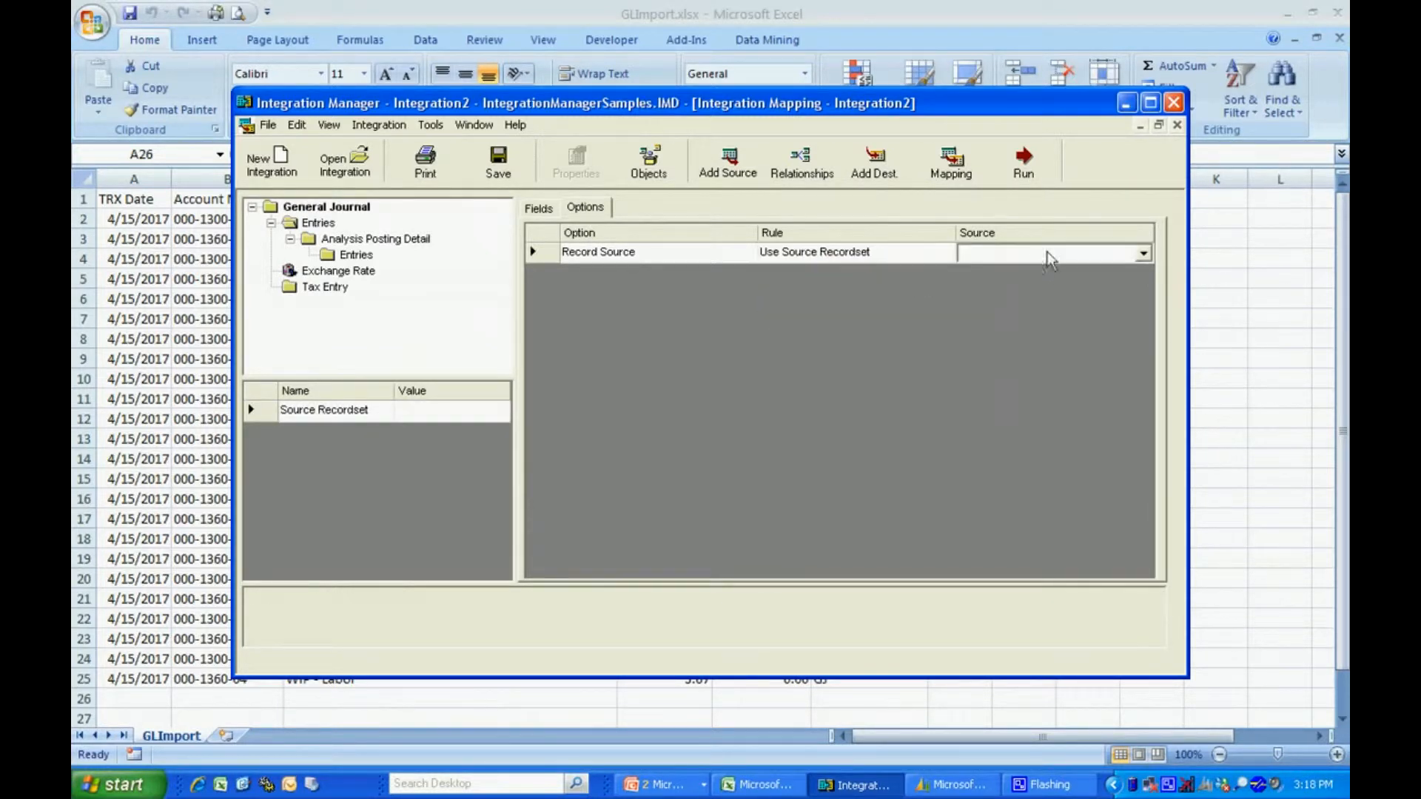
pyautogui.click(1143, 256)
pyautogui.click(1117, 289)
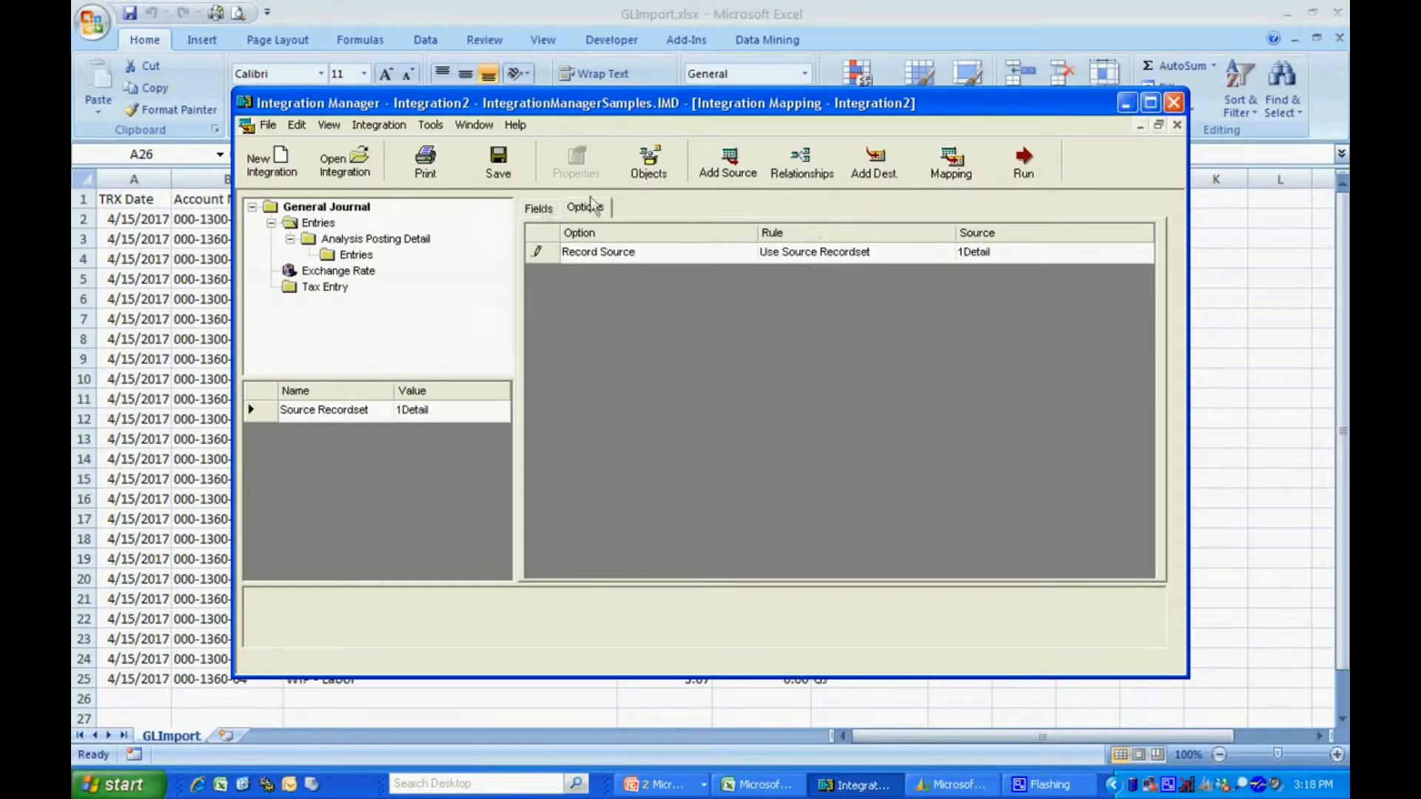
# Map the Account Number field of the Entries to Account Number from the 1Detail source
pyautogui.click(538, 208)
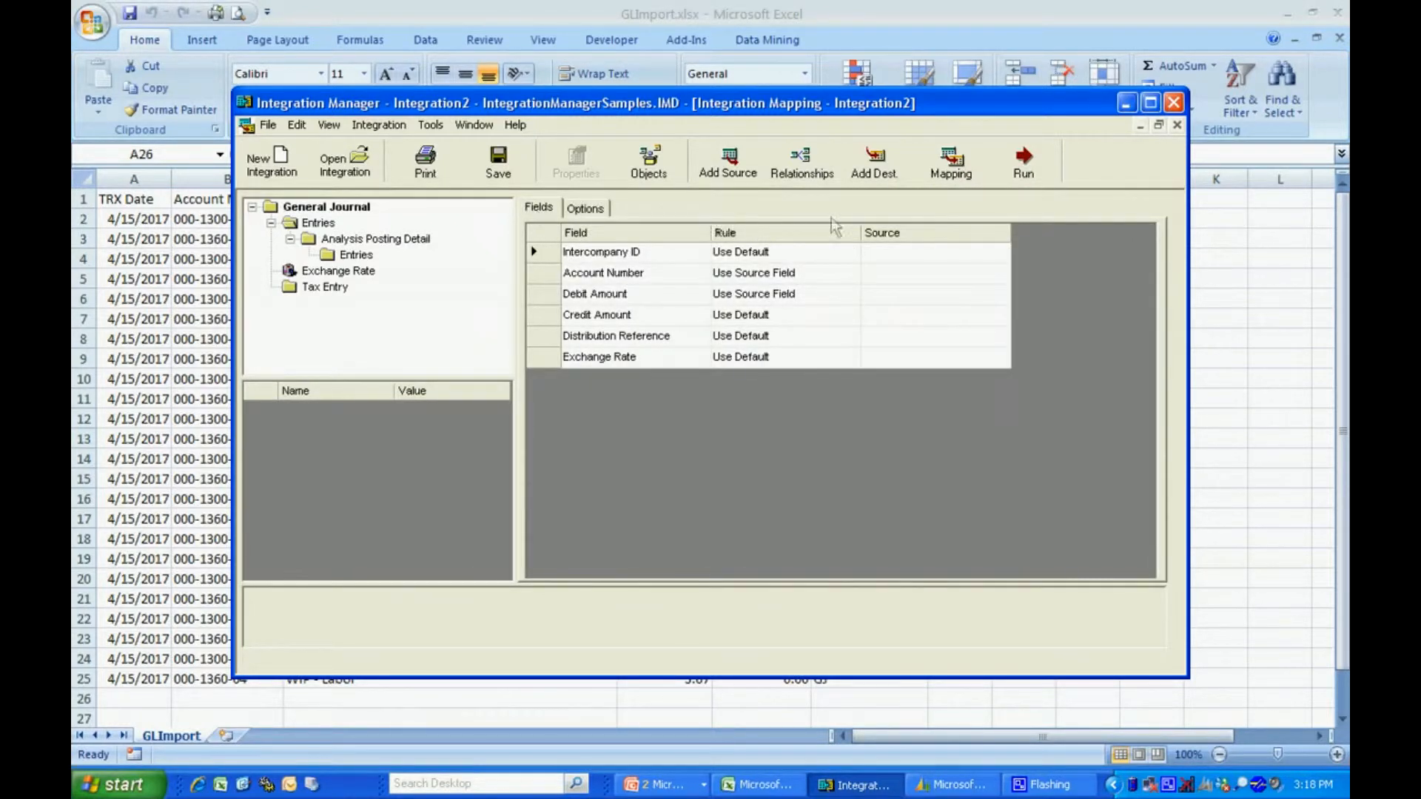
pyautogui.click(892, 273)
pyautogui.click(1000, 280)
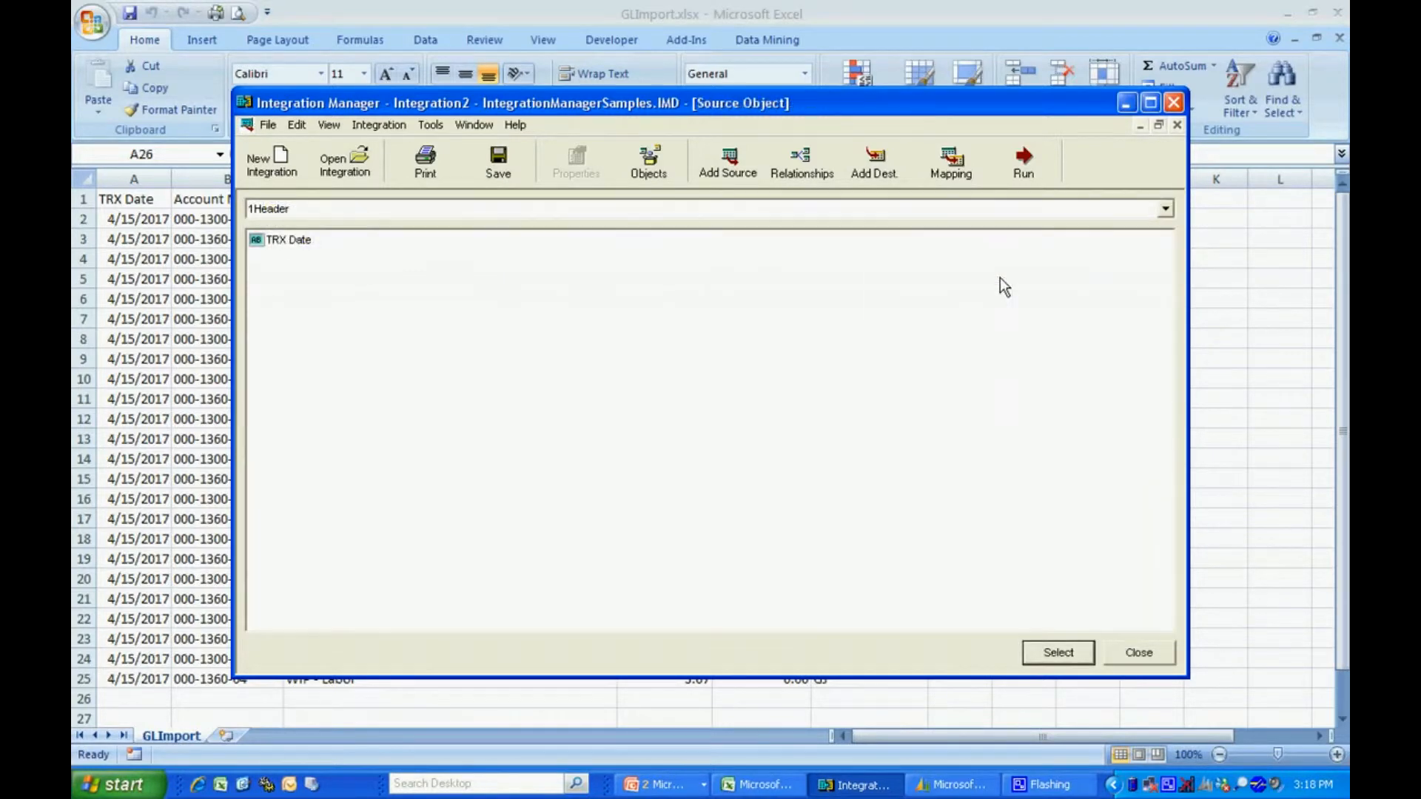
pyautogui.click(1166, 210)
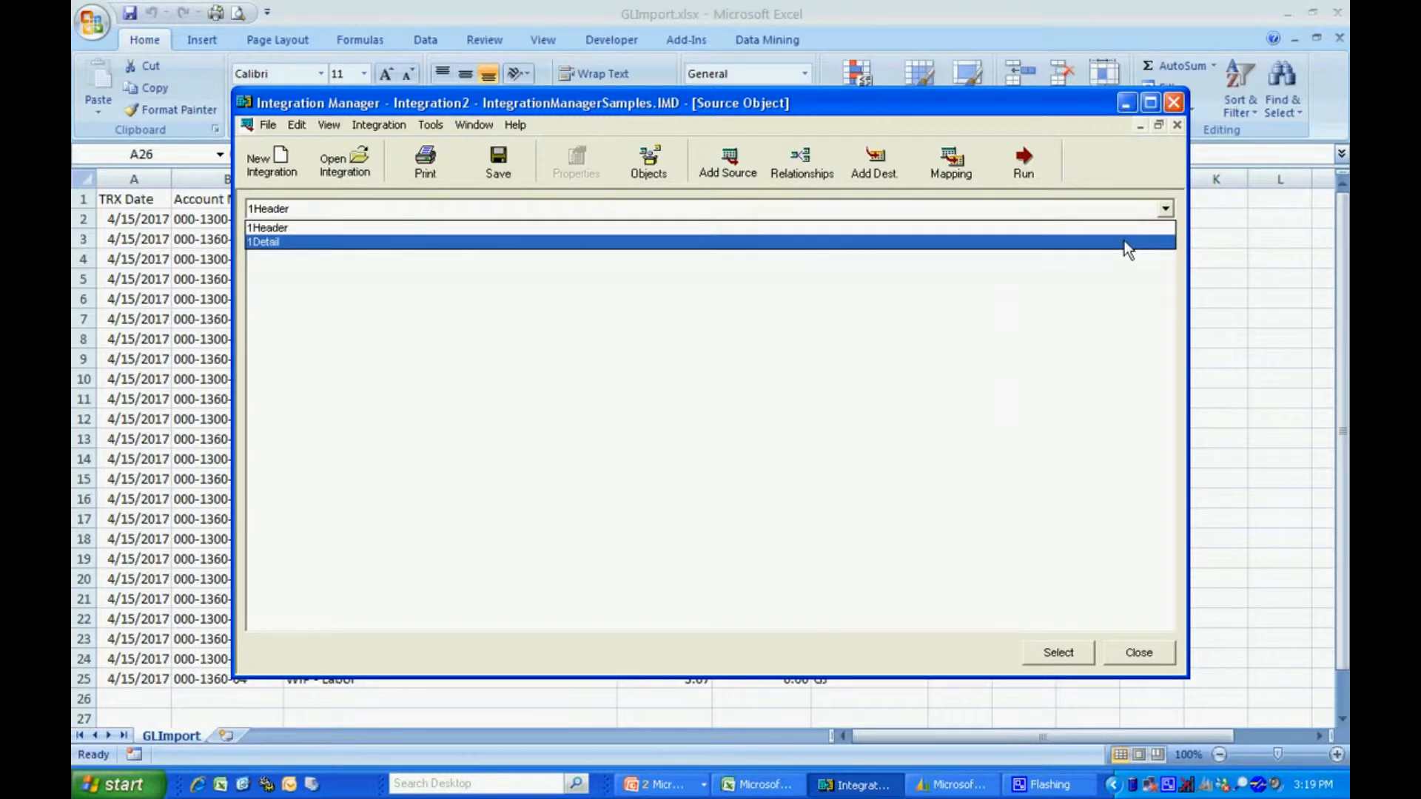
pyautogui.click(1124, 241)
pyautogui.doubleClick(313, 261)
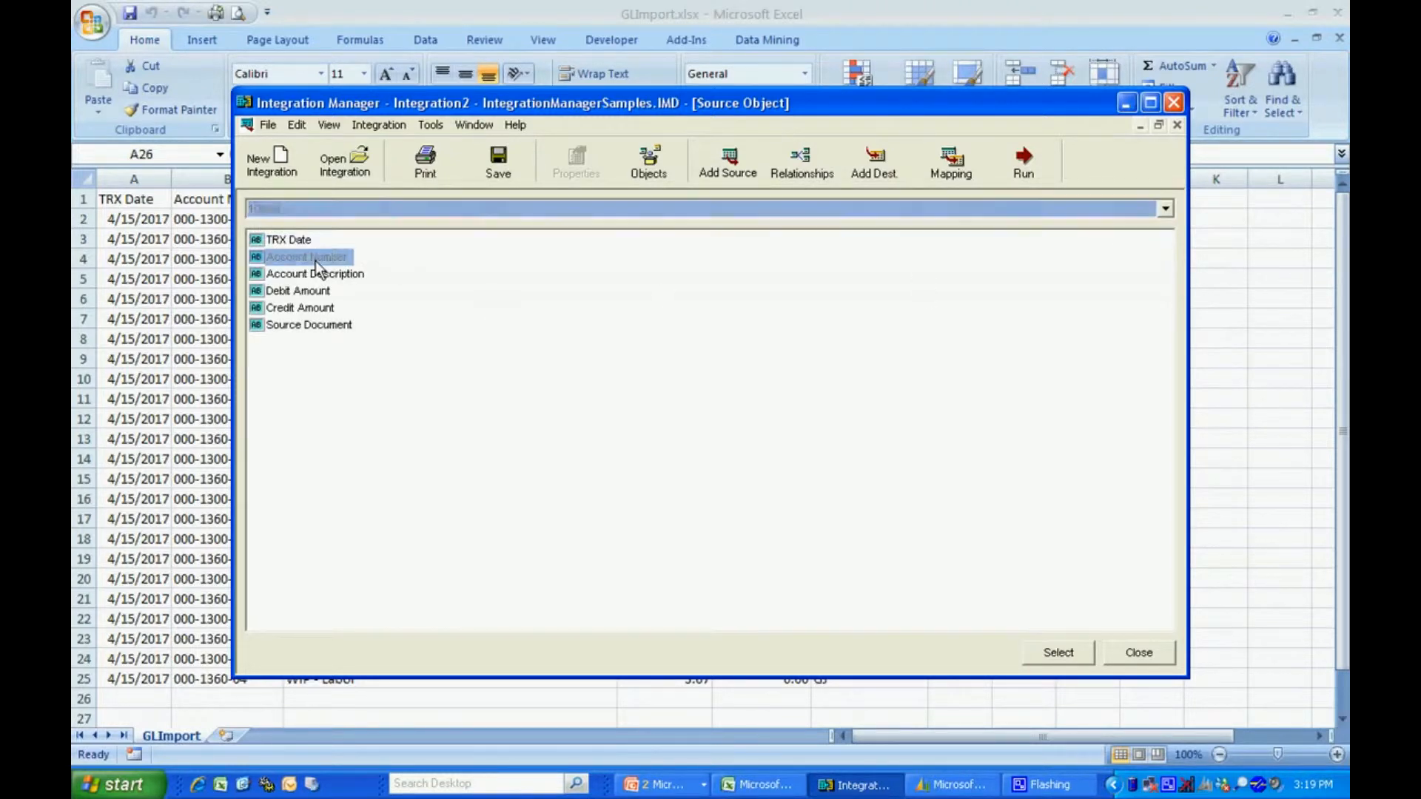
# Map the Entries' Debit Amount and Credit Amount to the matching source fields in 1Detail
pyautogui.click(888, 294)
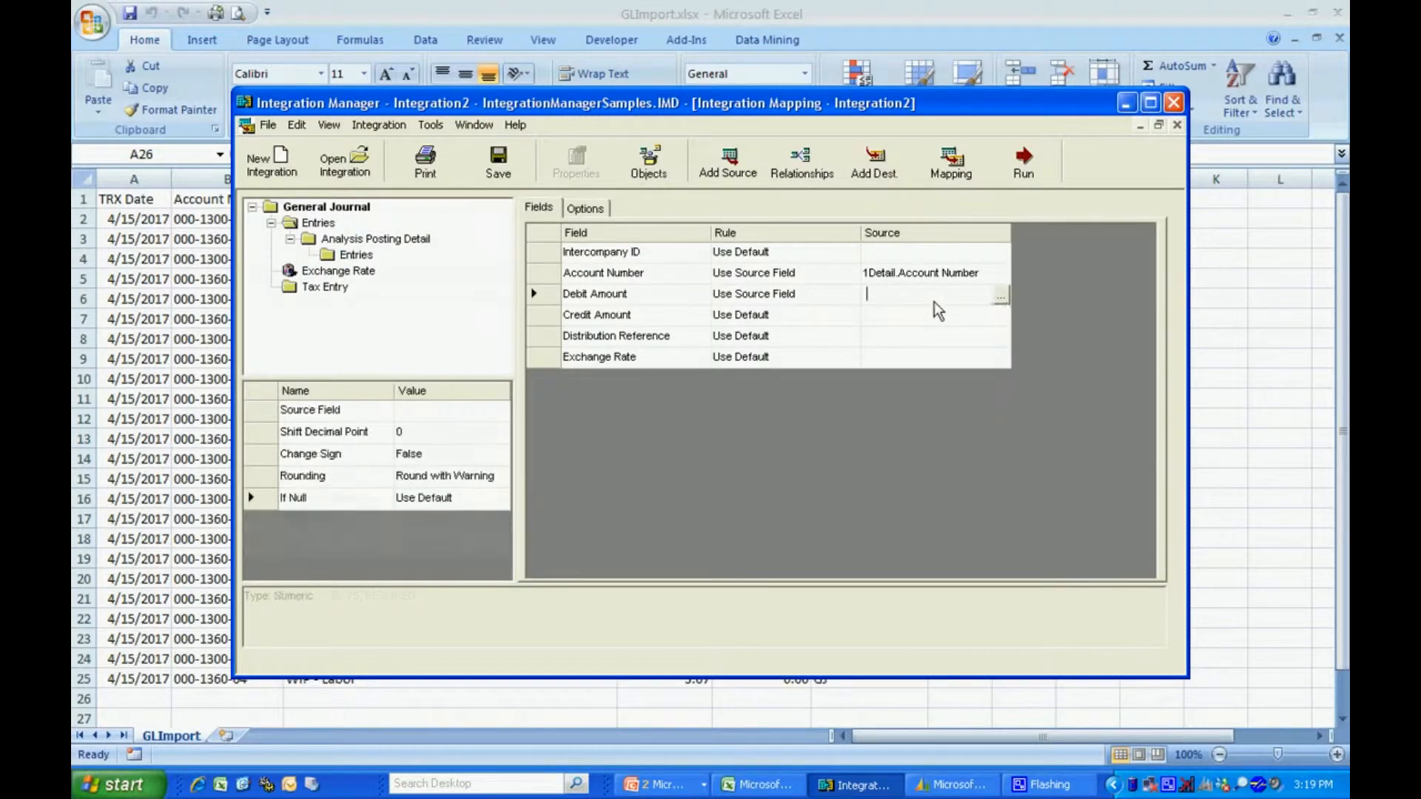
pyautogui.click(1006, 296)
pyautogui.doubleClick(300, 291)
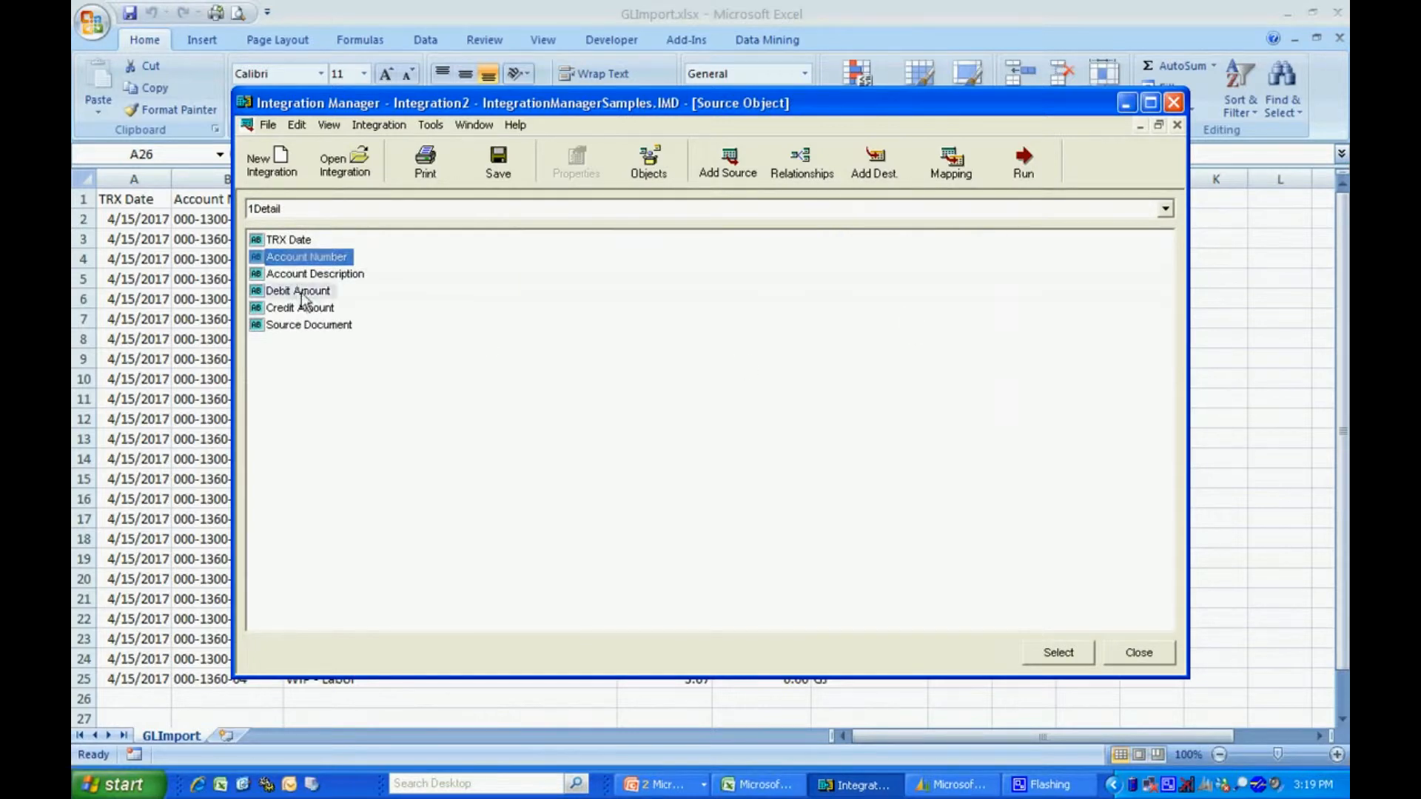
pyautogui.click(835, 317)
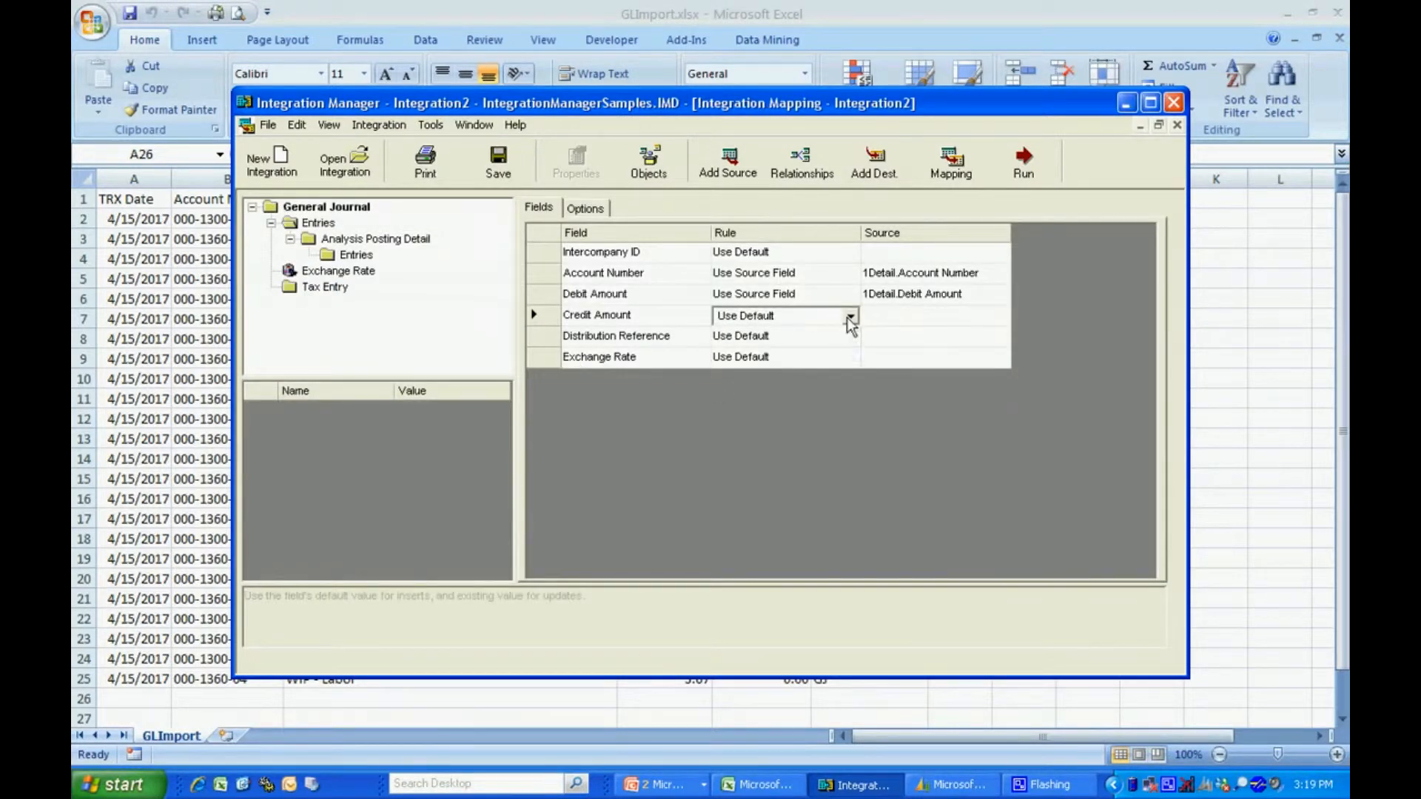
pyautogui.click(850, 316)
pyautogui.click(811, 334)
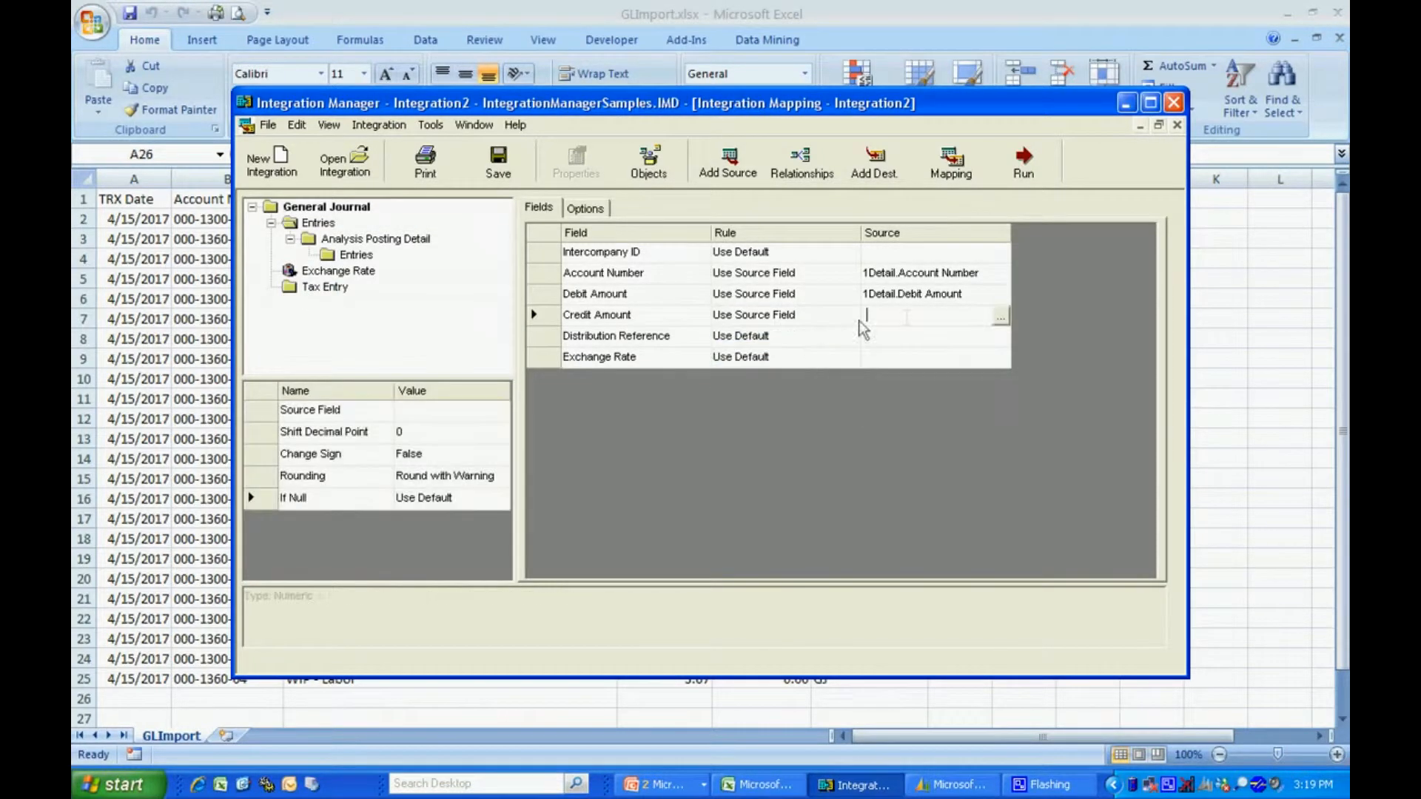
pyautogui.click(1003, 317)
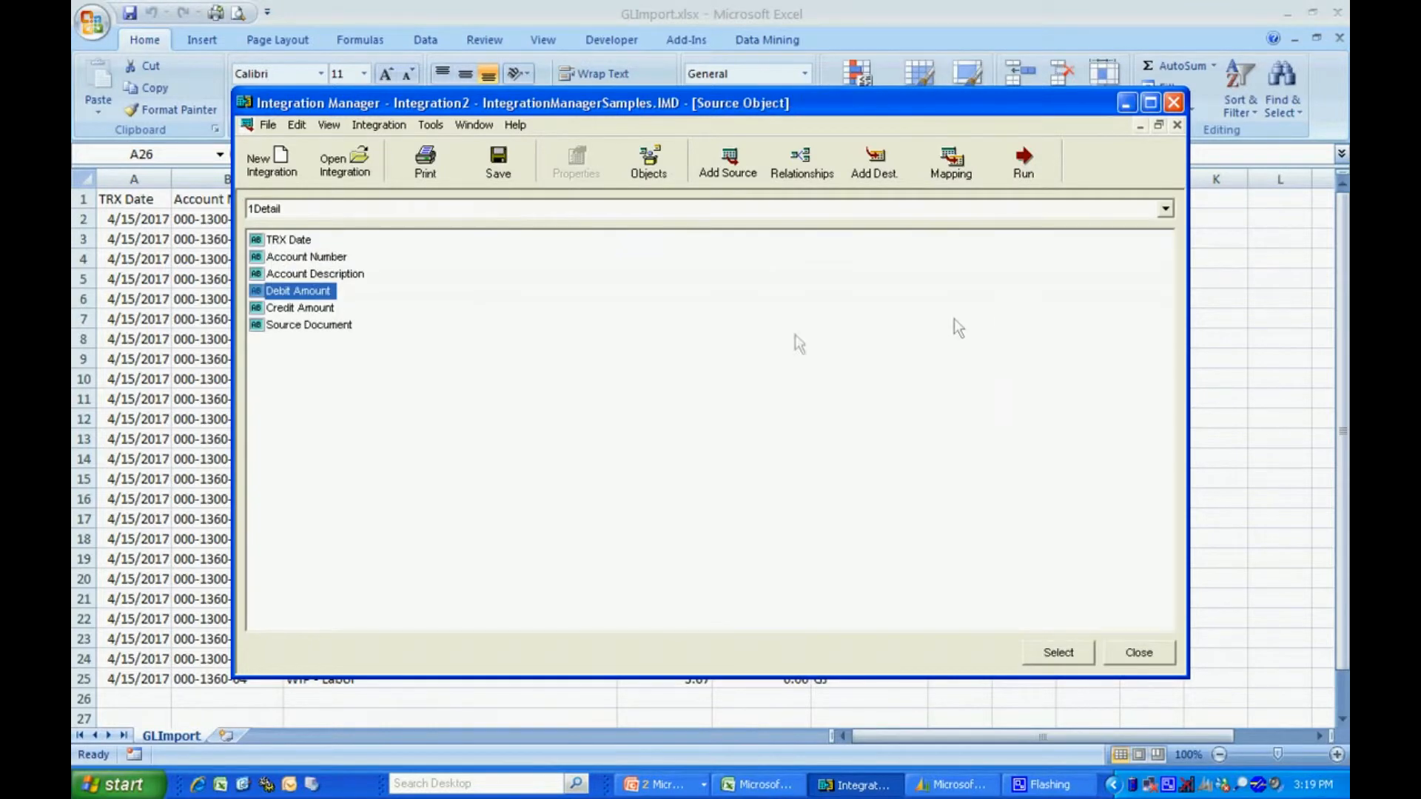
pyautogui.doubleClick(320, 308)
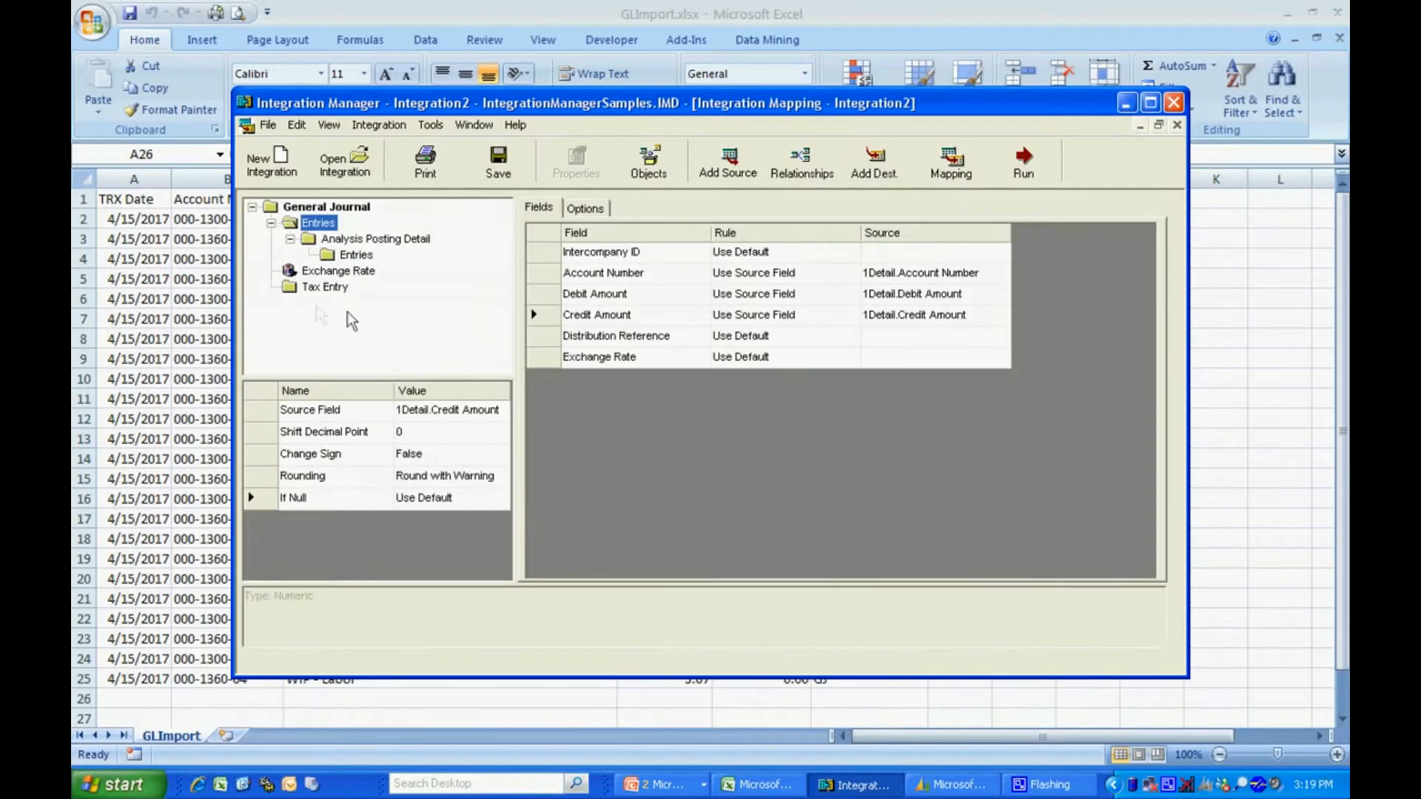
# Map the Entries' Distribution Reference to the source field Source Document from 1Detail
pyautogui.click(837, 337)
pyautogui.click(851, 337)
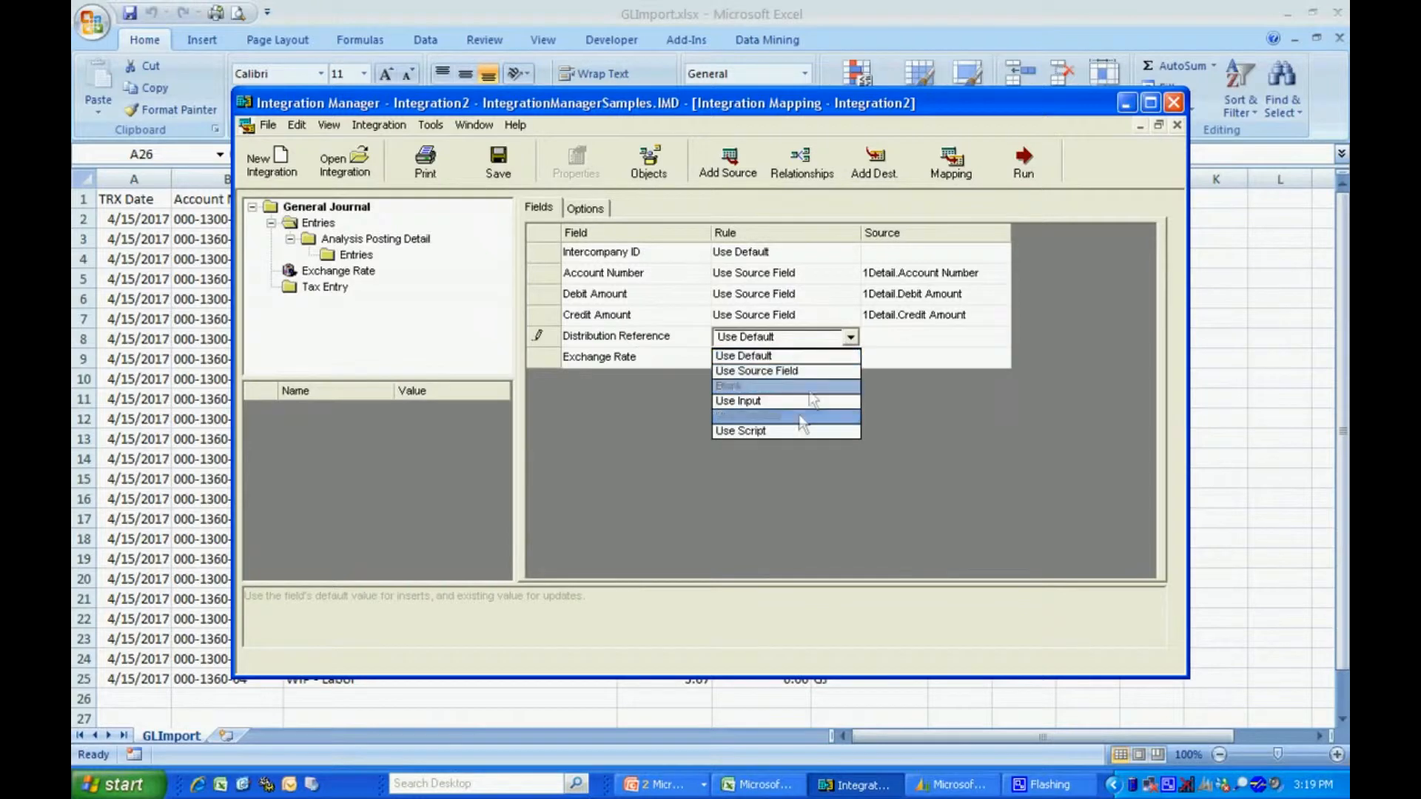
pyautogui.click(793, 372)
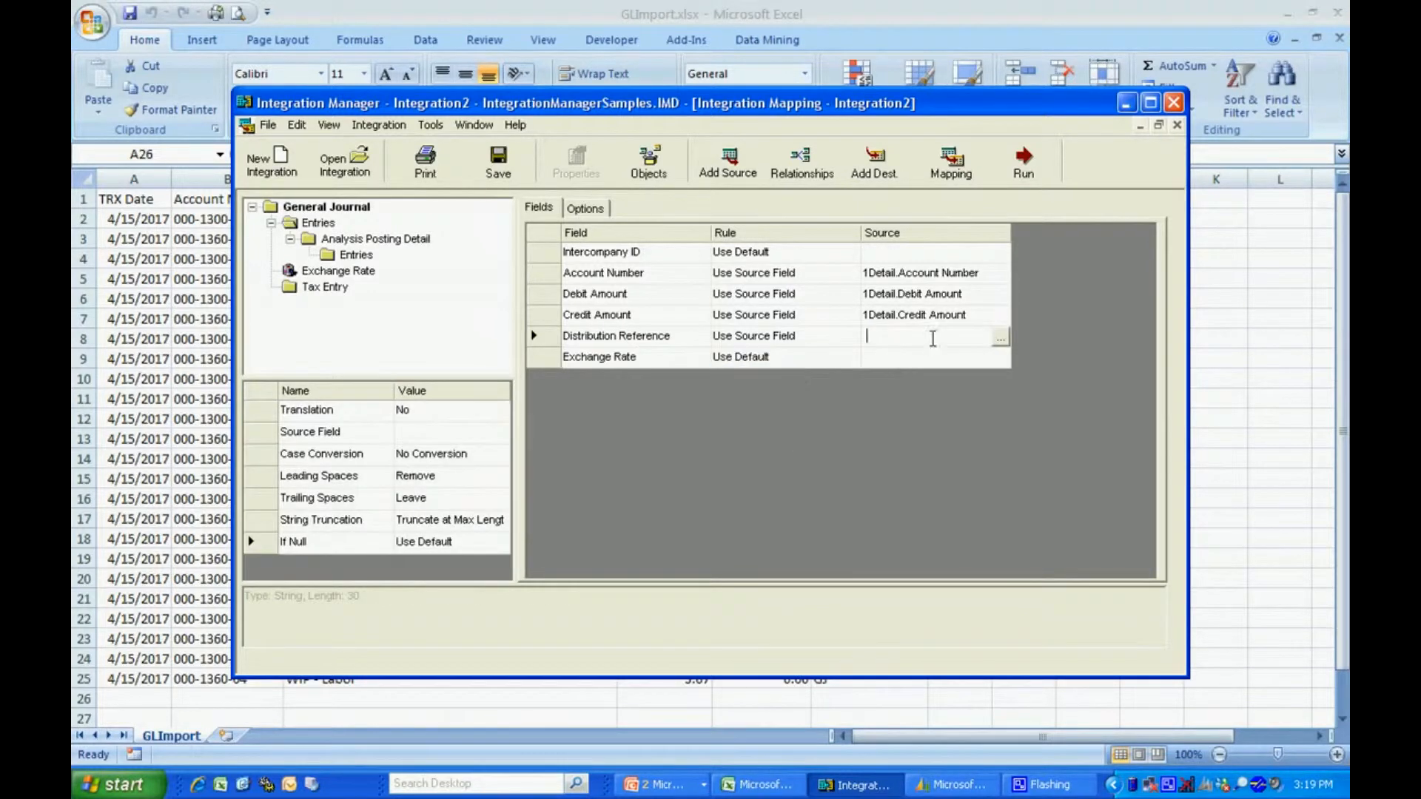
pyautogui.click(1001, 338)
pyautogui.doubleClick(319, 325)
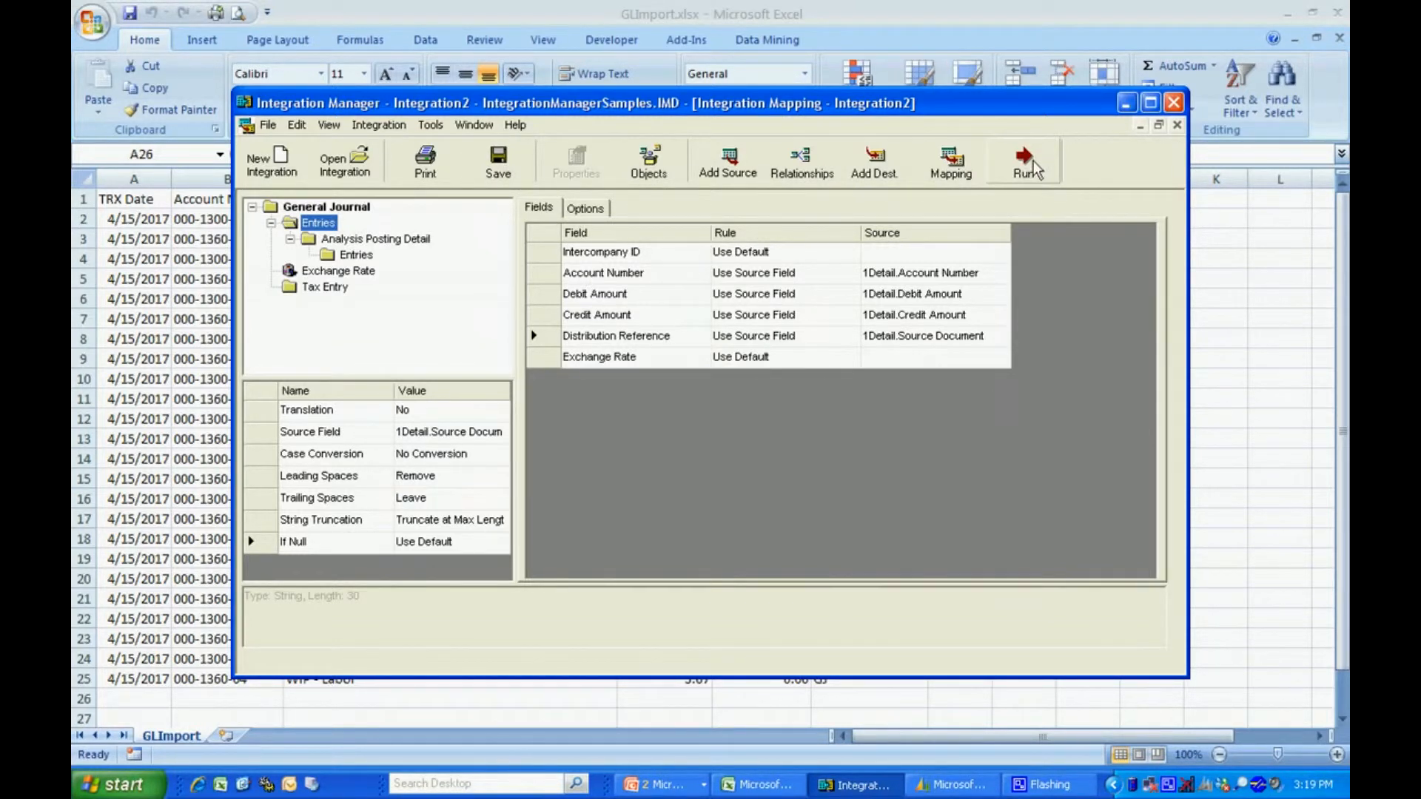
# Set the General Journal's Missing Batch option to Add New Batch and run the integration
pyautogui.click(348, 208)
pyautogui.click(584, 208)
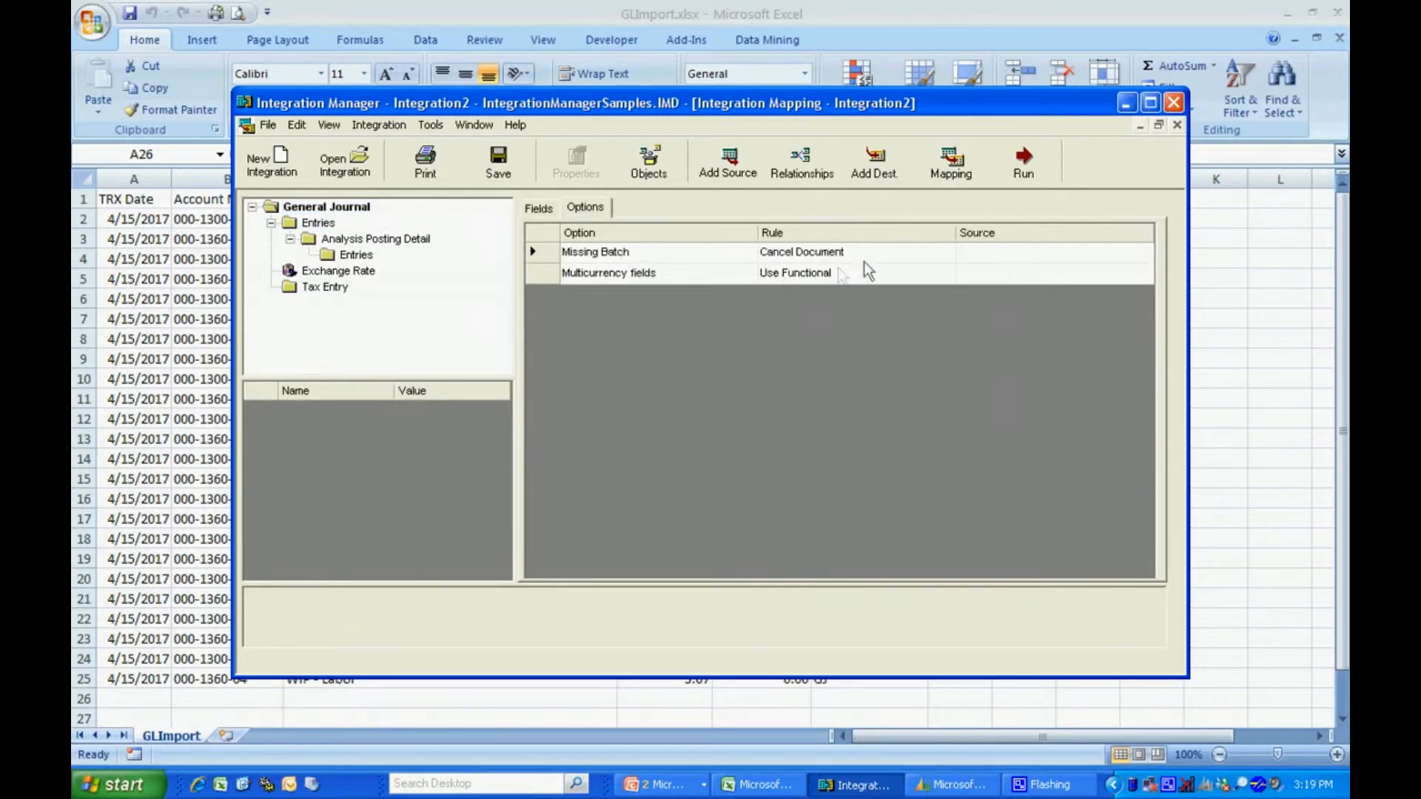
pyautogui.click(922, 251)
pyautogui.click(946, 252)
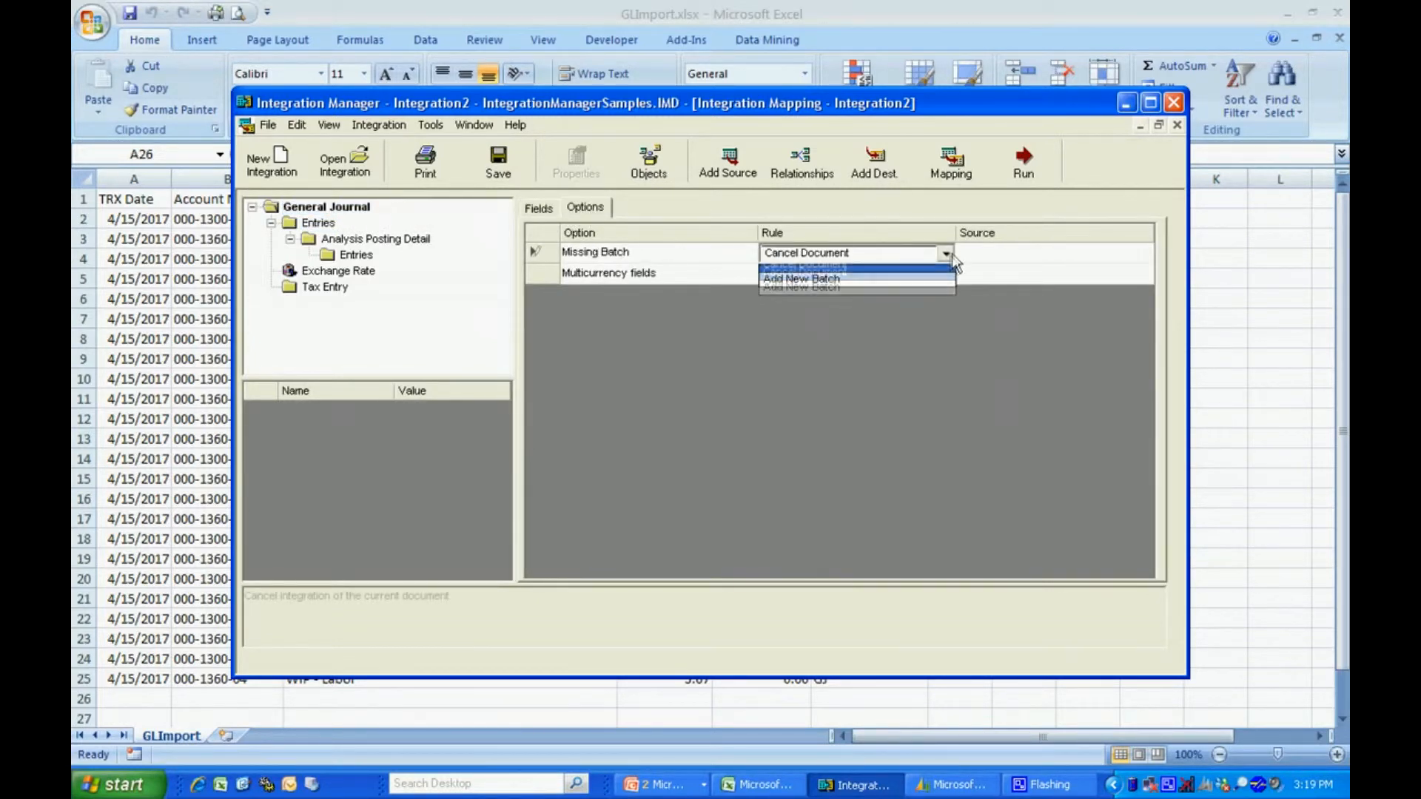
pyautogui.click(916, 287)
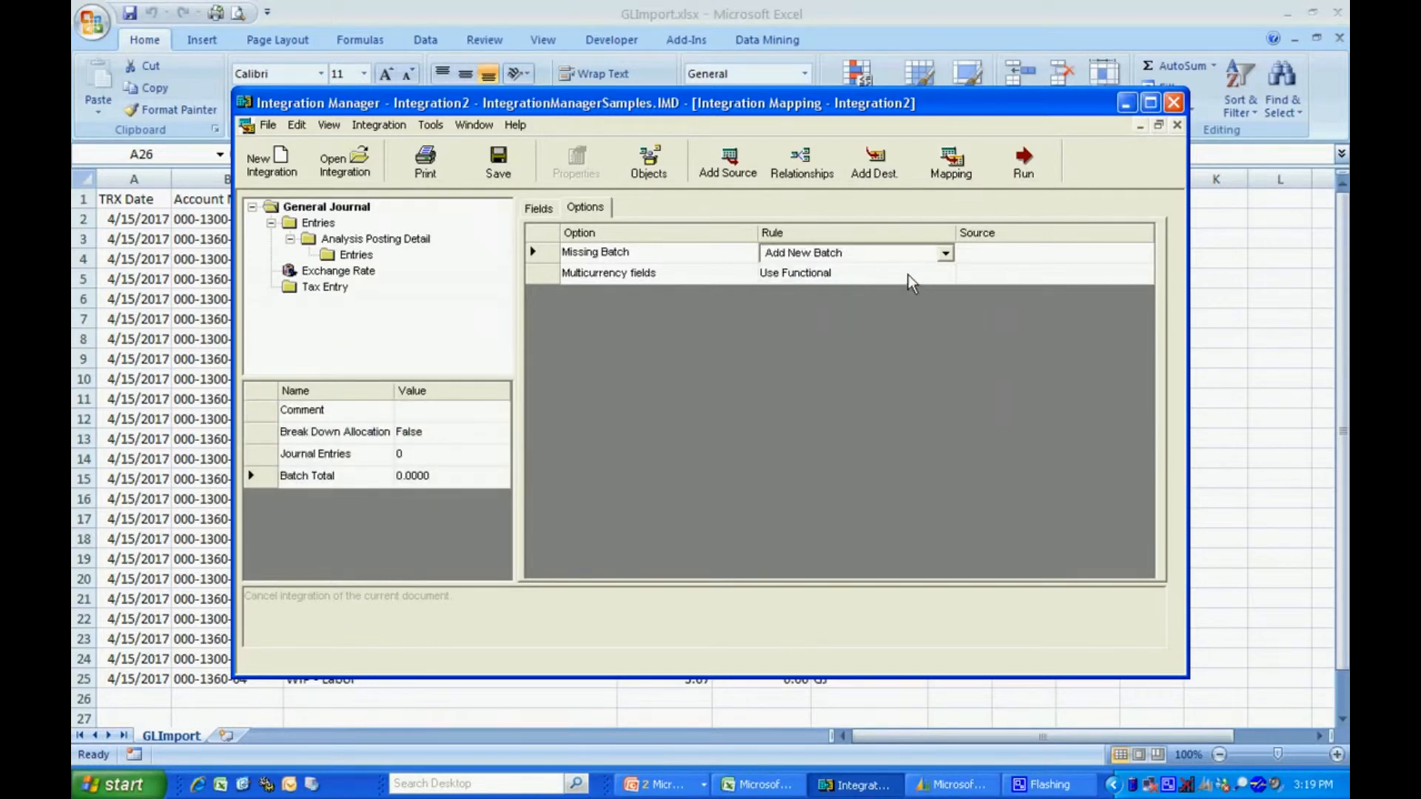
pyautogui.click(1023, 163)
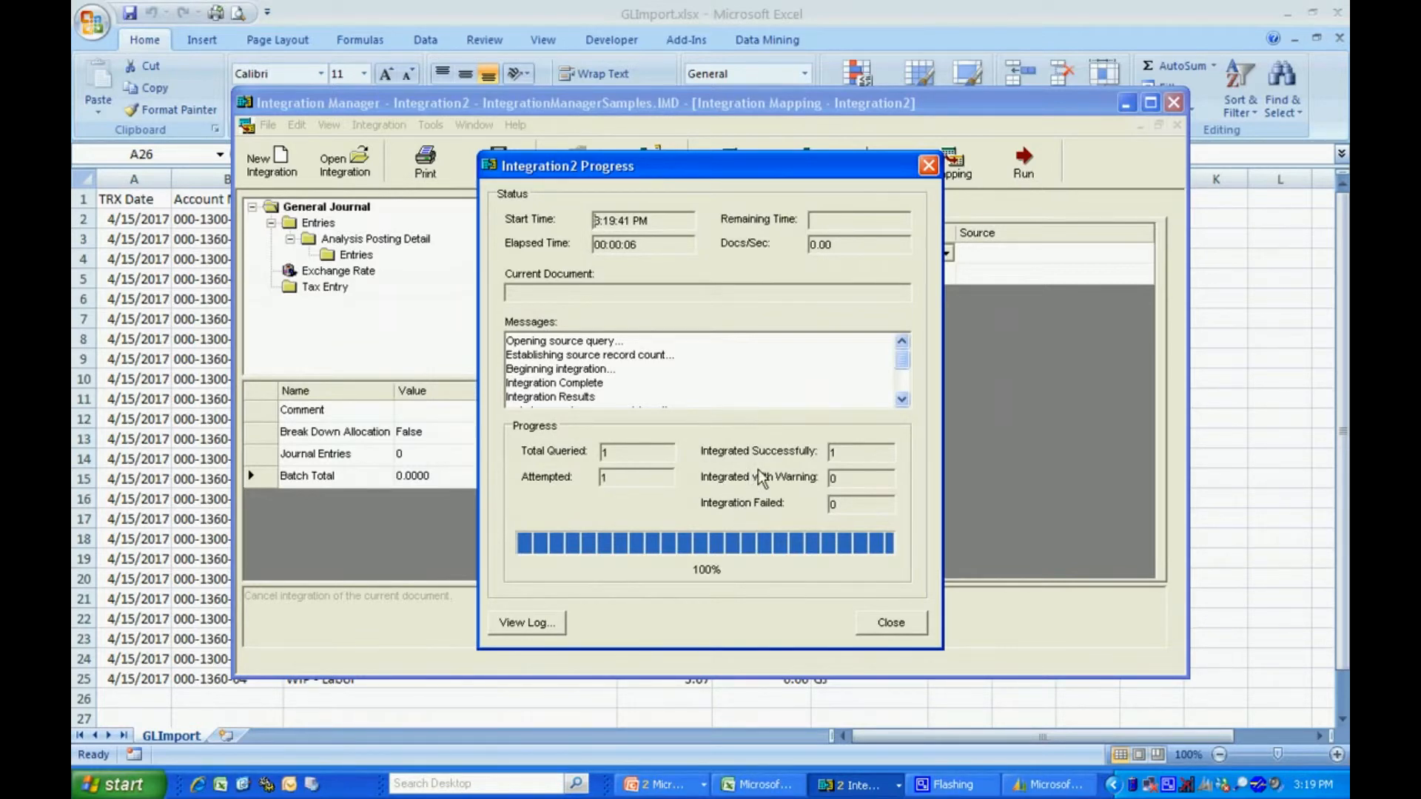
# Switch to Microsoft Dynamics GP and open the financial Transaction Entry window
pyautogui.click(1040, 787)
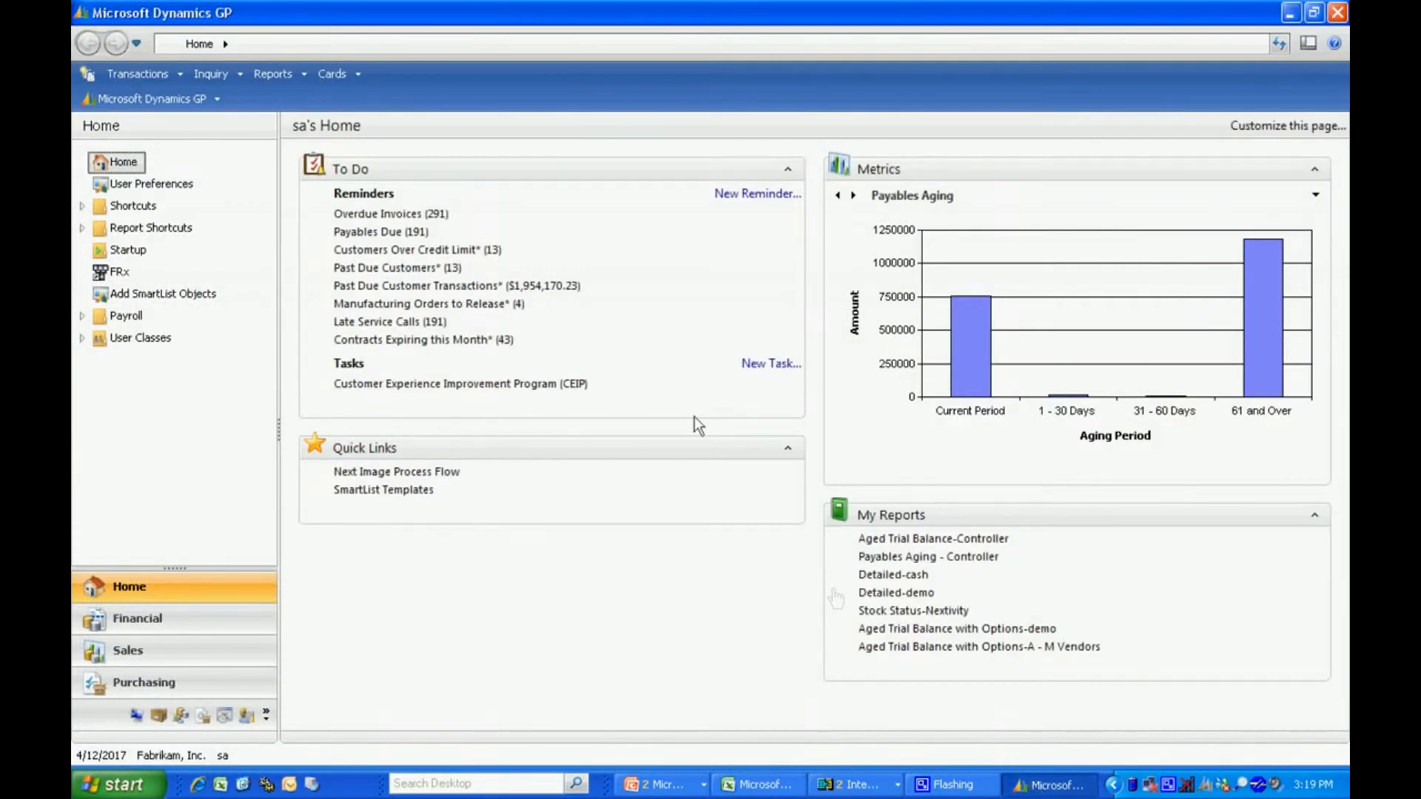
pyautogui.click(135, 73)
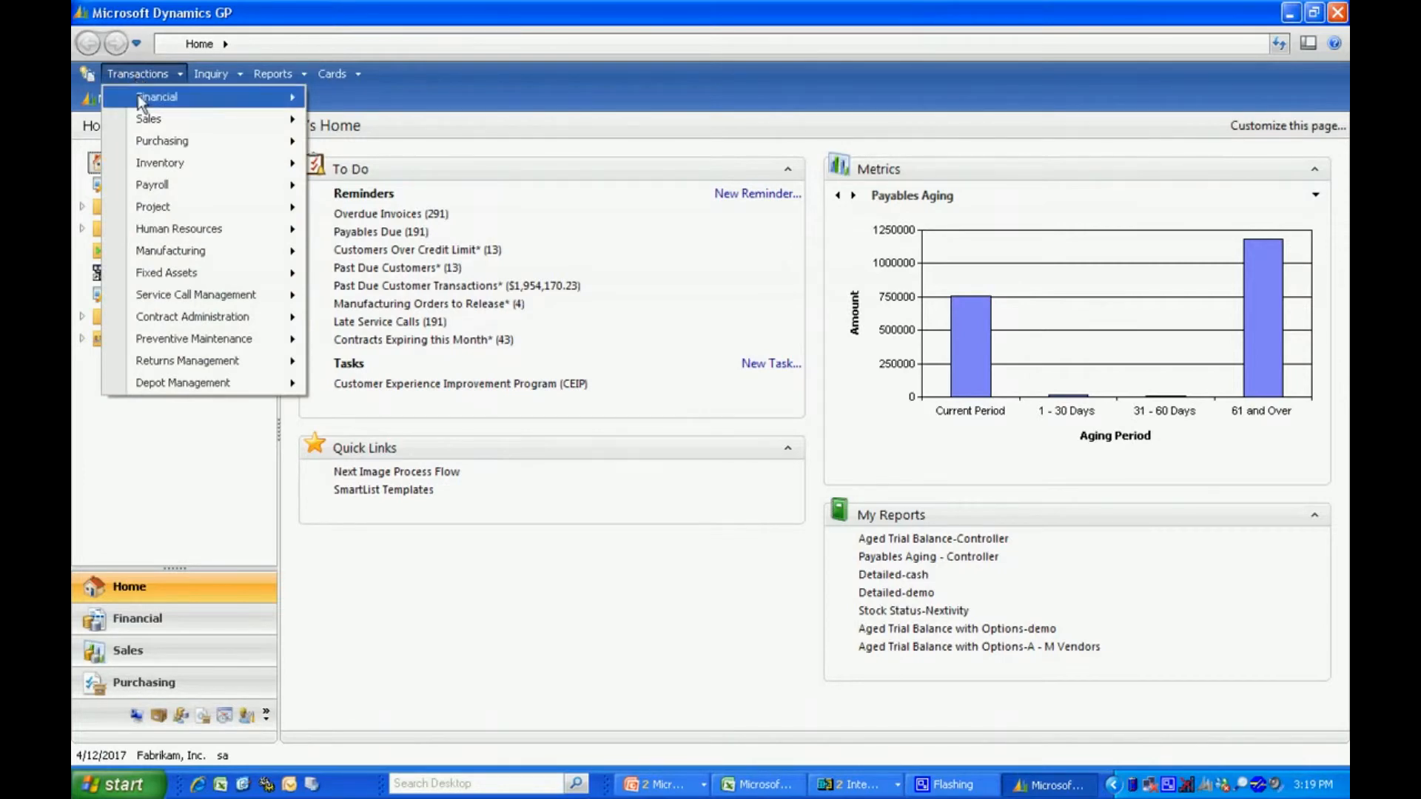
pyautogui.moveTo(204, 103)
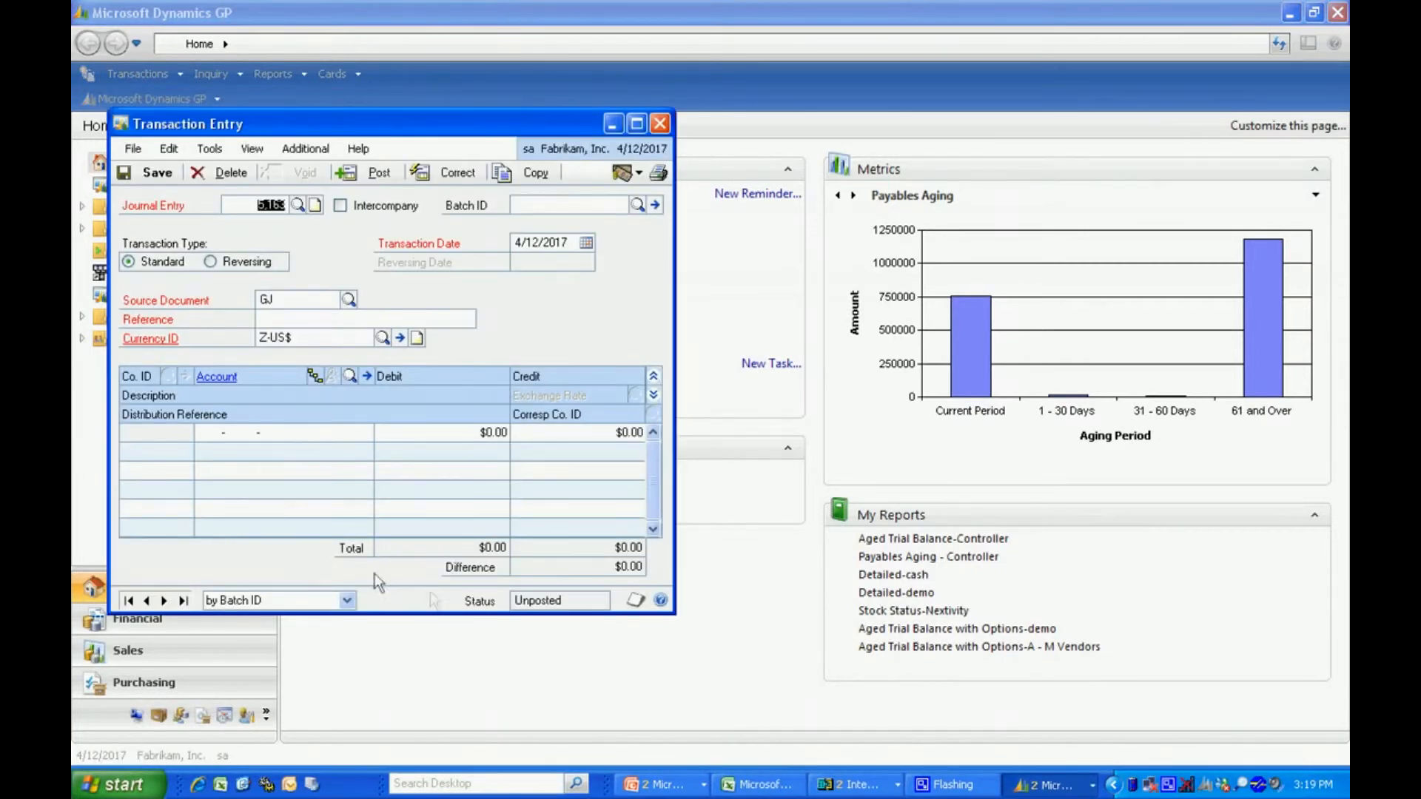
# Browse by Journal Entry to the last transaction and enlarge the window to review its distribution lines
pyautogui.click(347, 600)
pyautogui.click(324, 633)
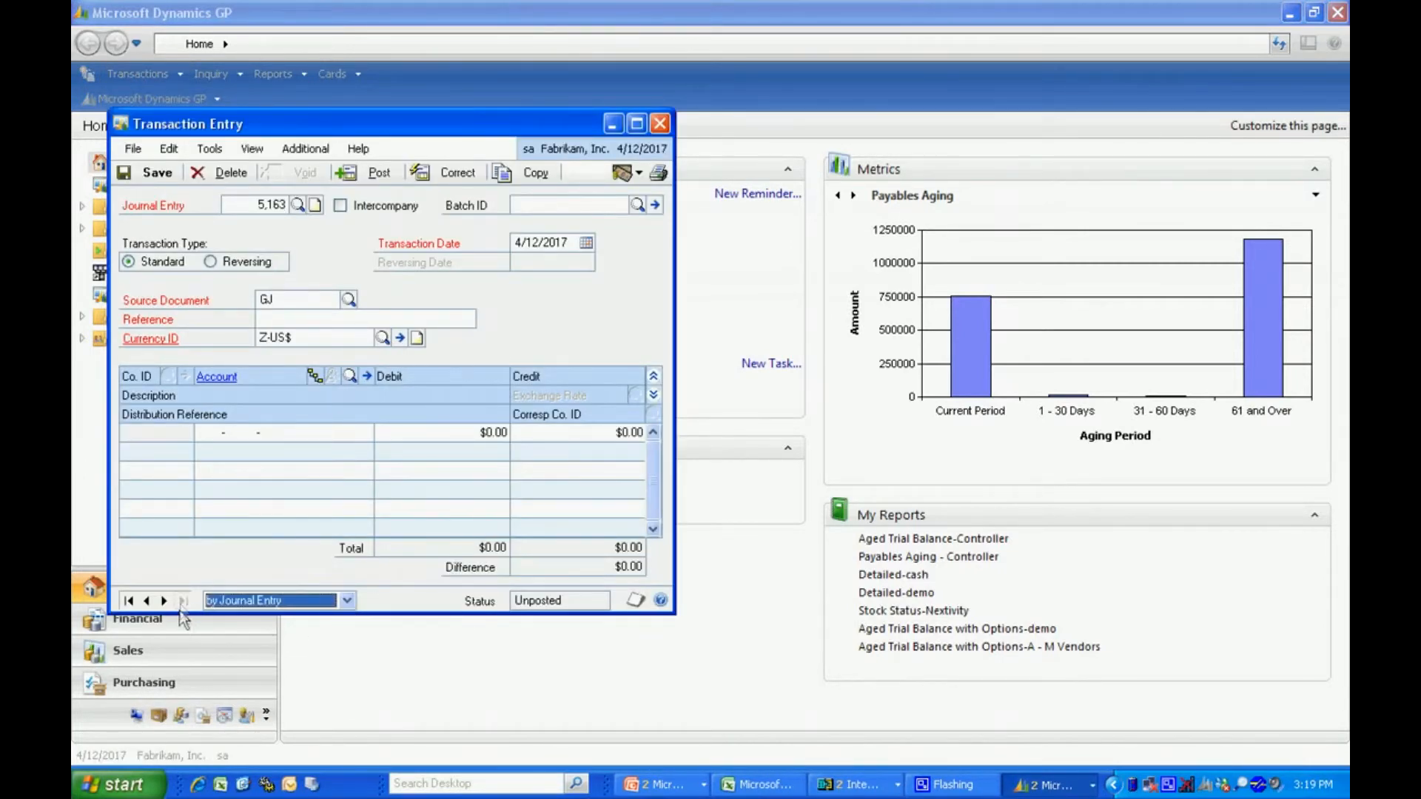
pyautogui.click(184, 600)
pyautogui.moveTo(419, 613); pyautogui.dragTo(448, 727)
pyautogui.click(651, 620)
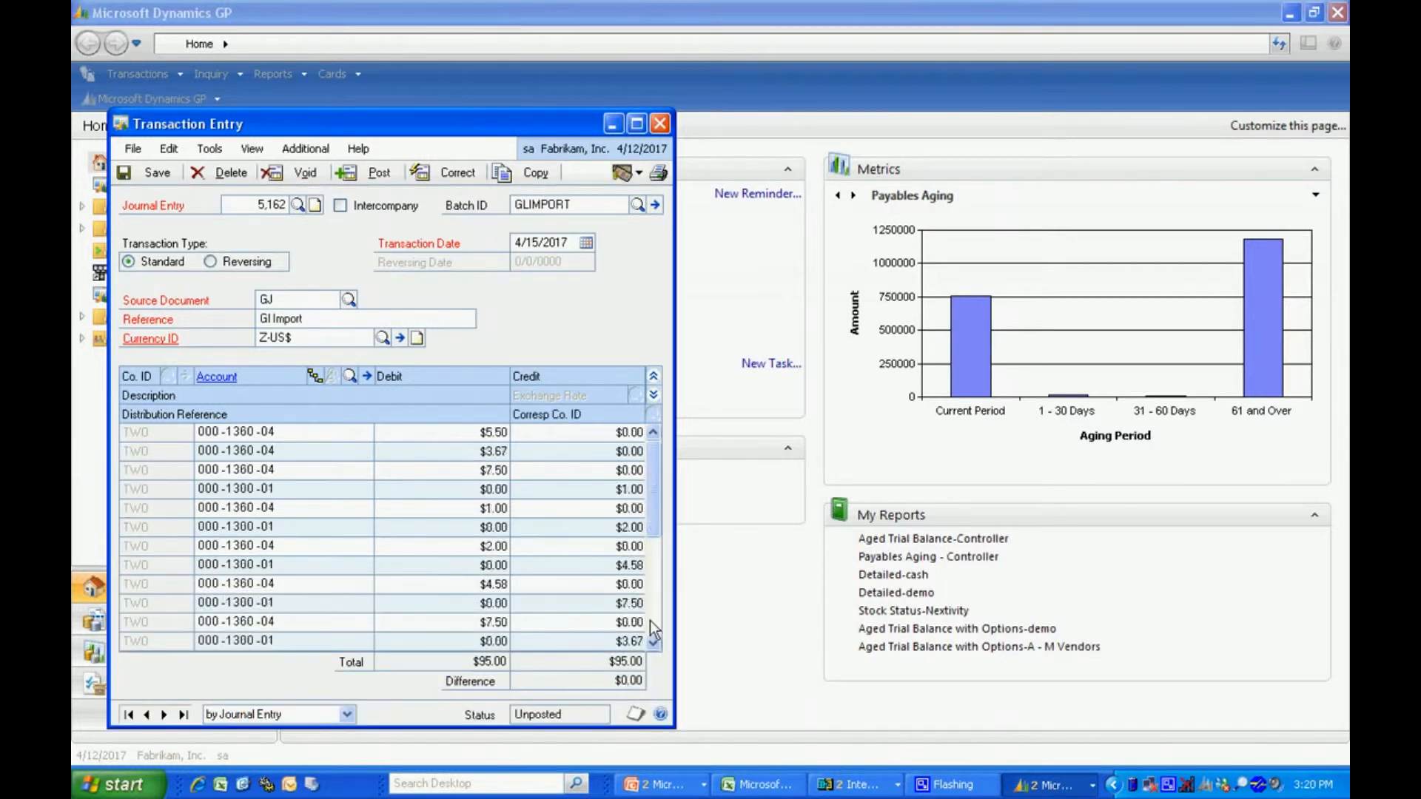